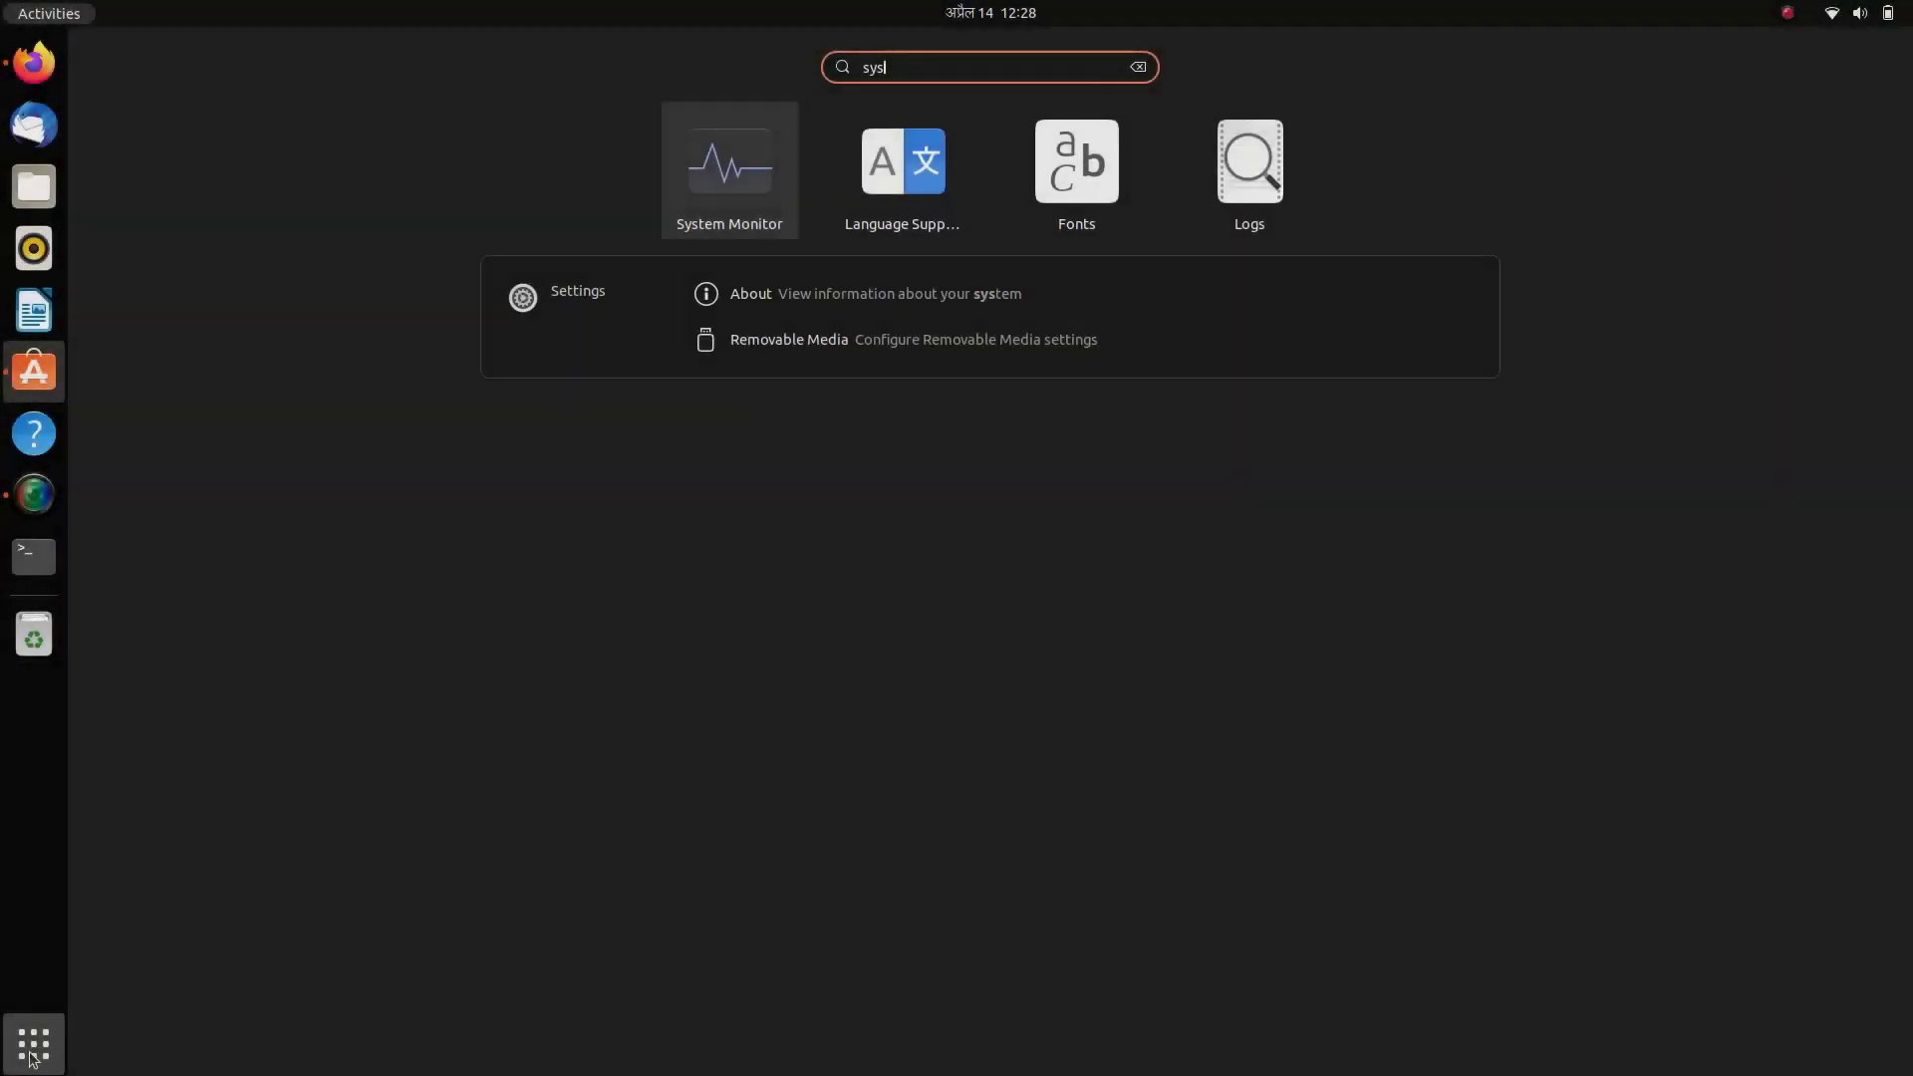
- Open the system info page in Settings and highlight the OS Name value, Ubuntu 21.10
text(em inf)
click(750, 293)
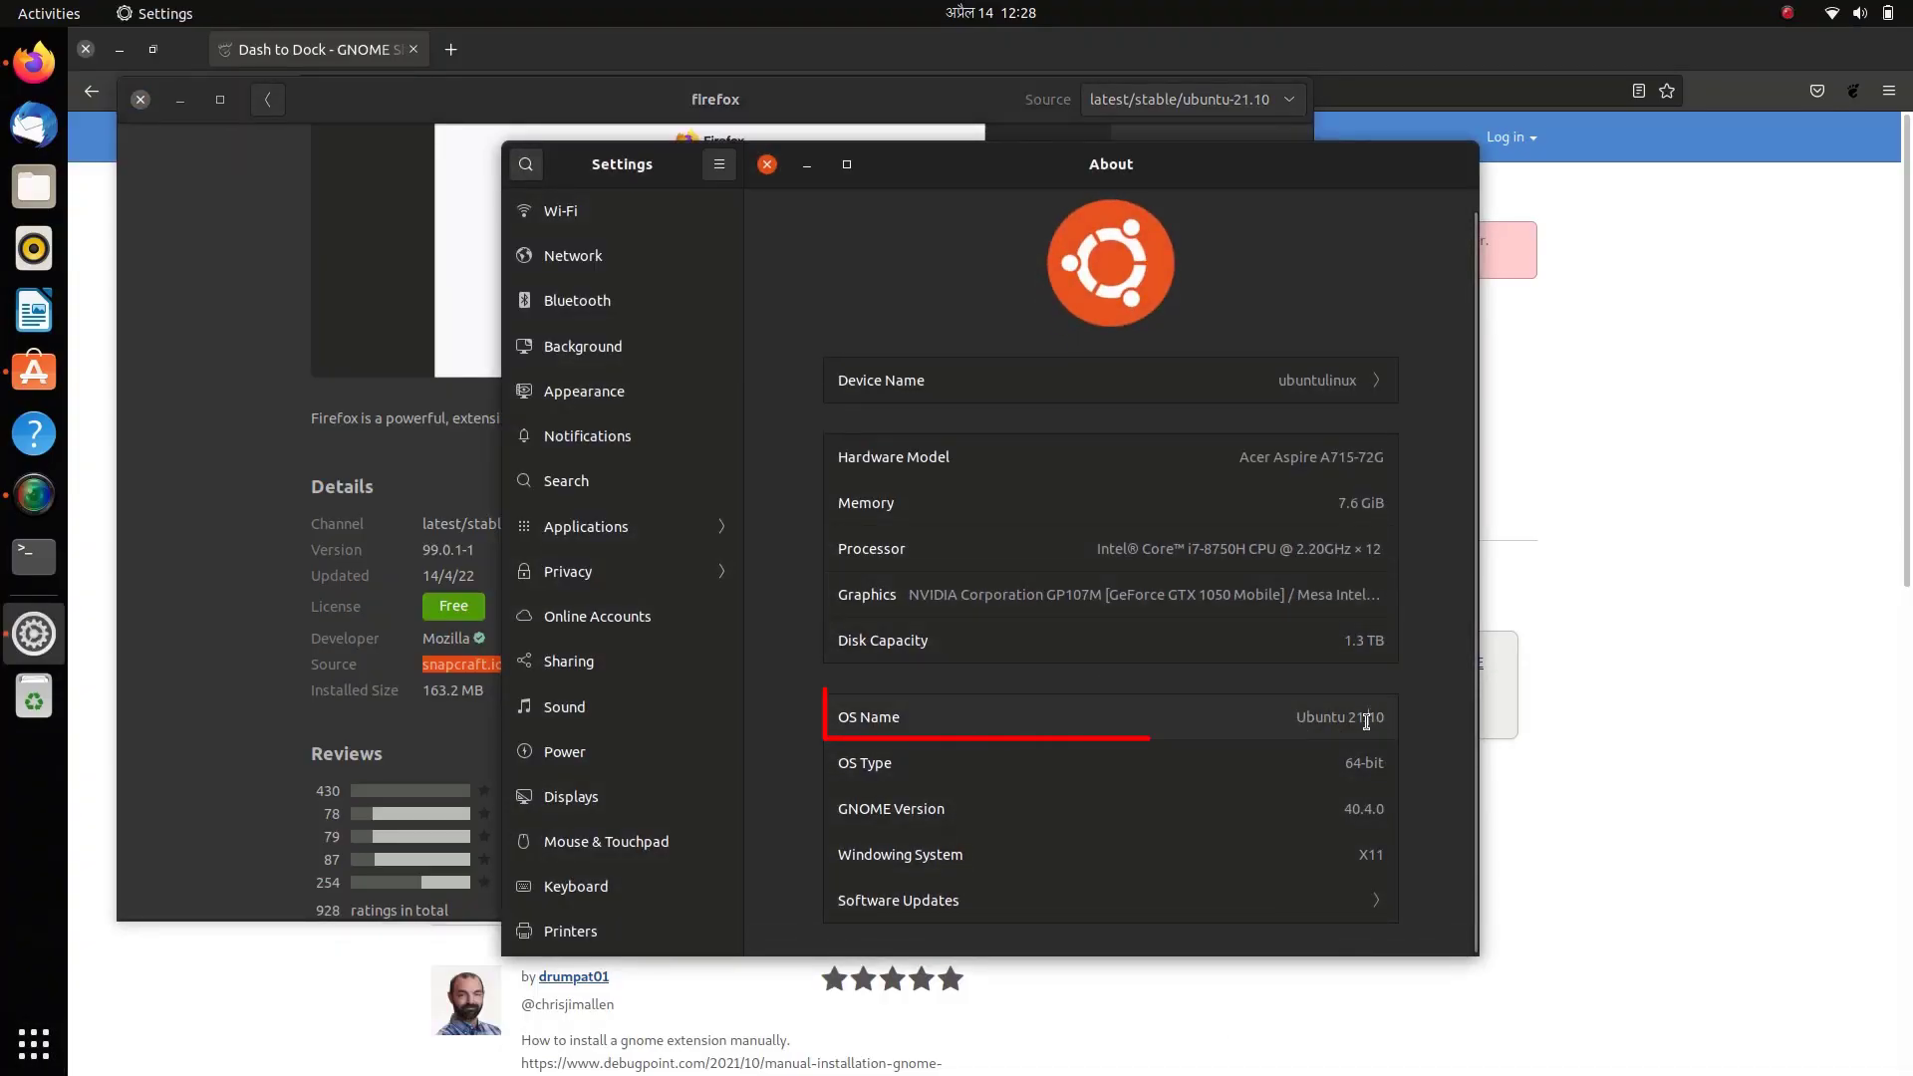
click(1295, 718)
drag(1295, 717, 1398, 720)
click(1293, 717)
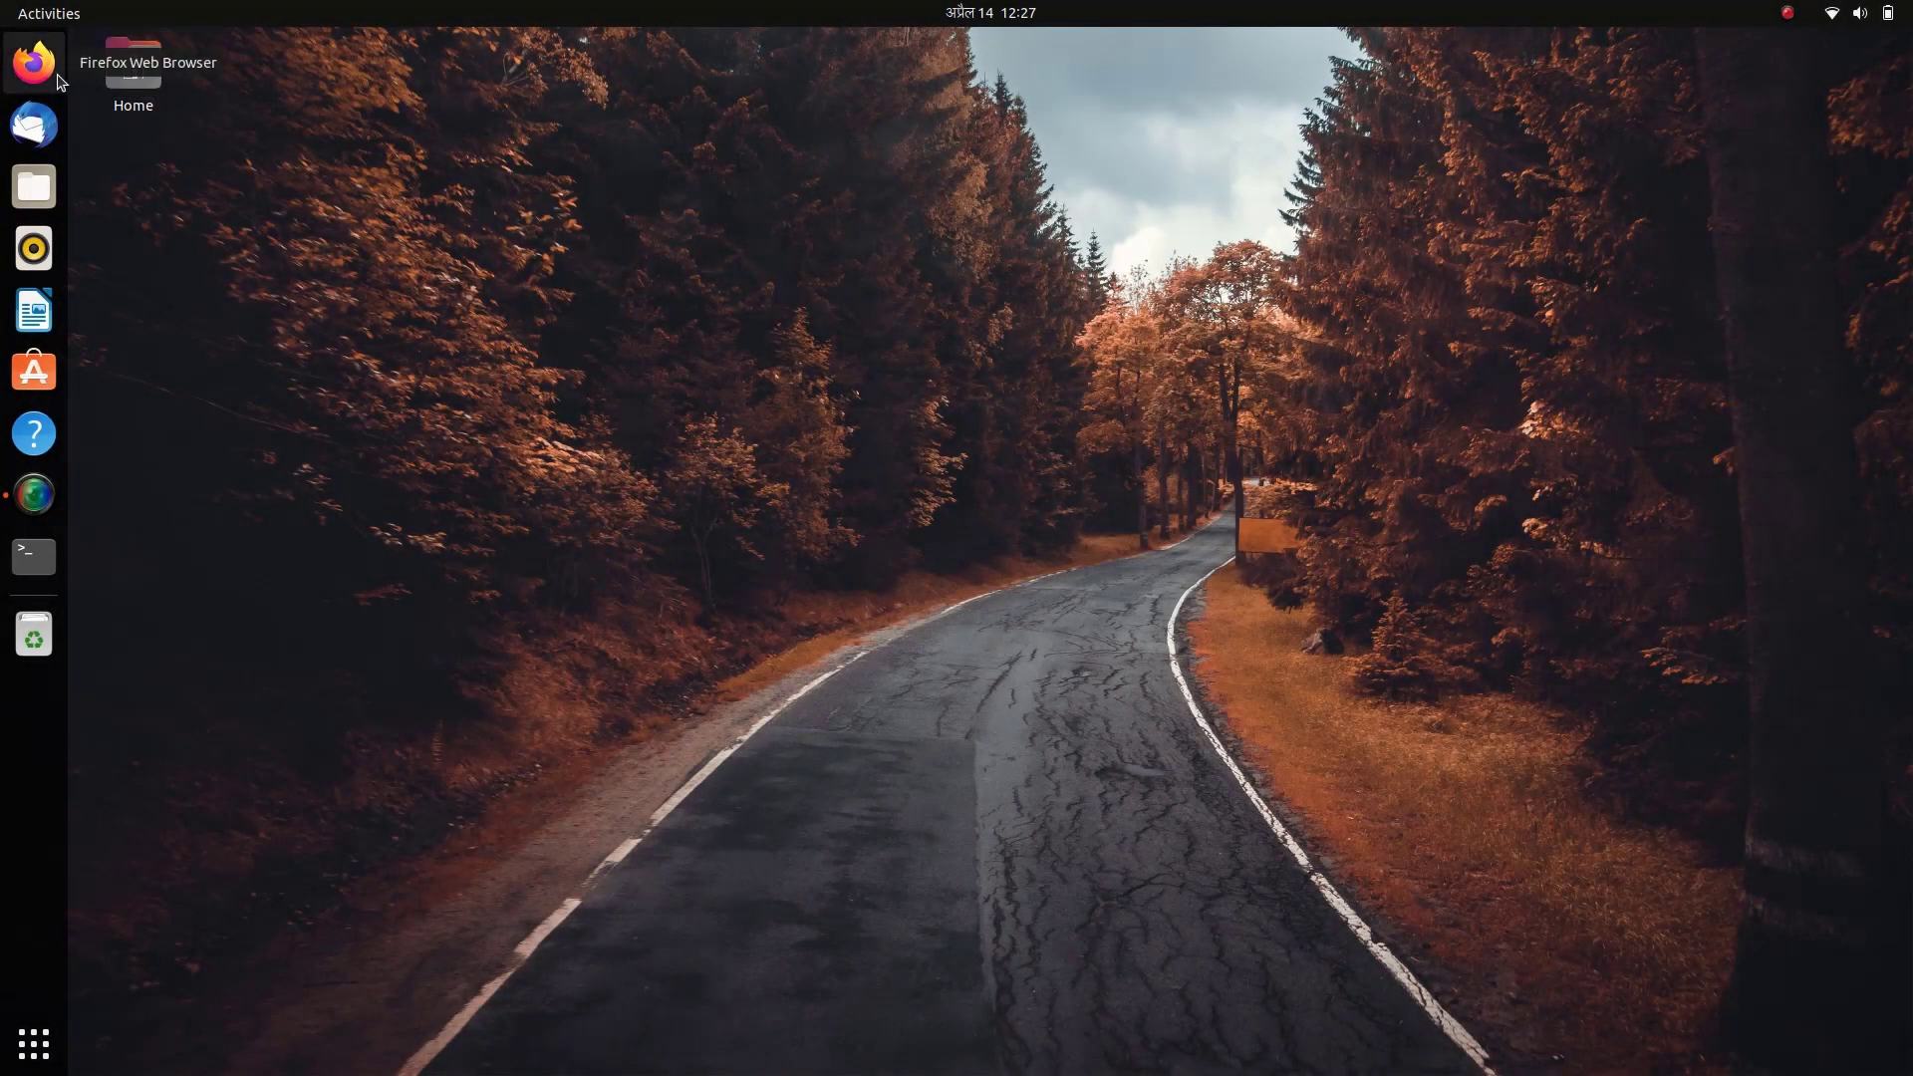
- Launch Firefox and load the extensions.gnome.org website
click(50, 72)
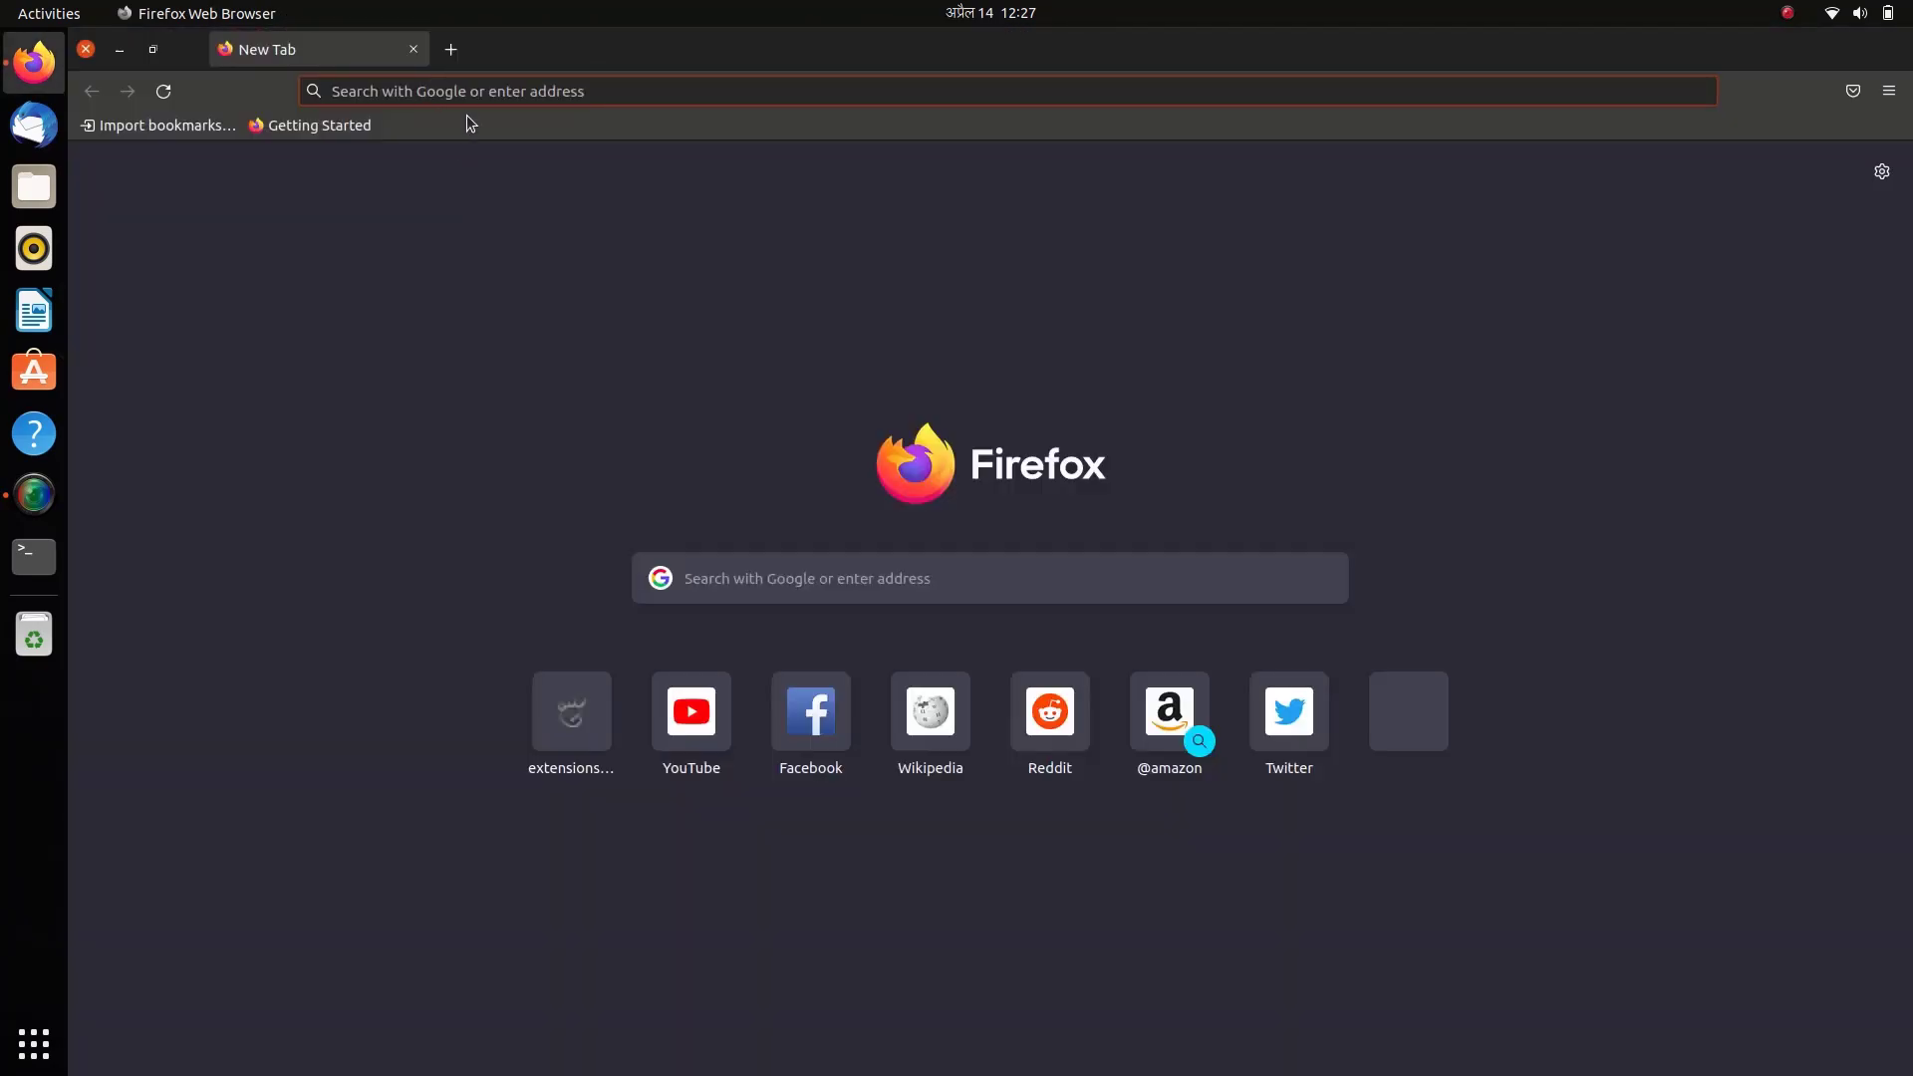
text(extensions.gnome.org/)
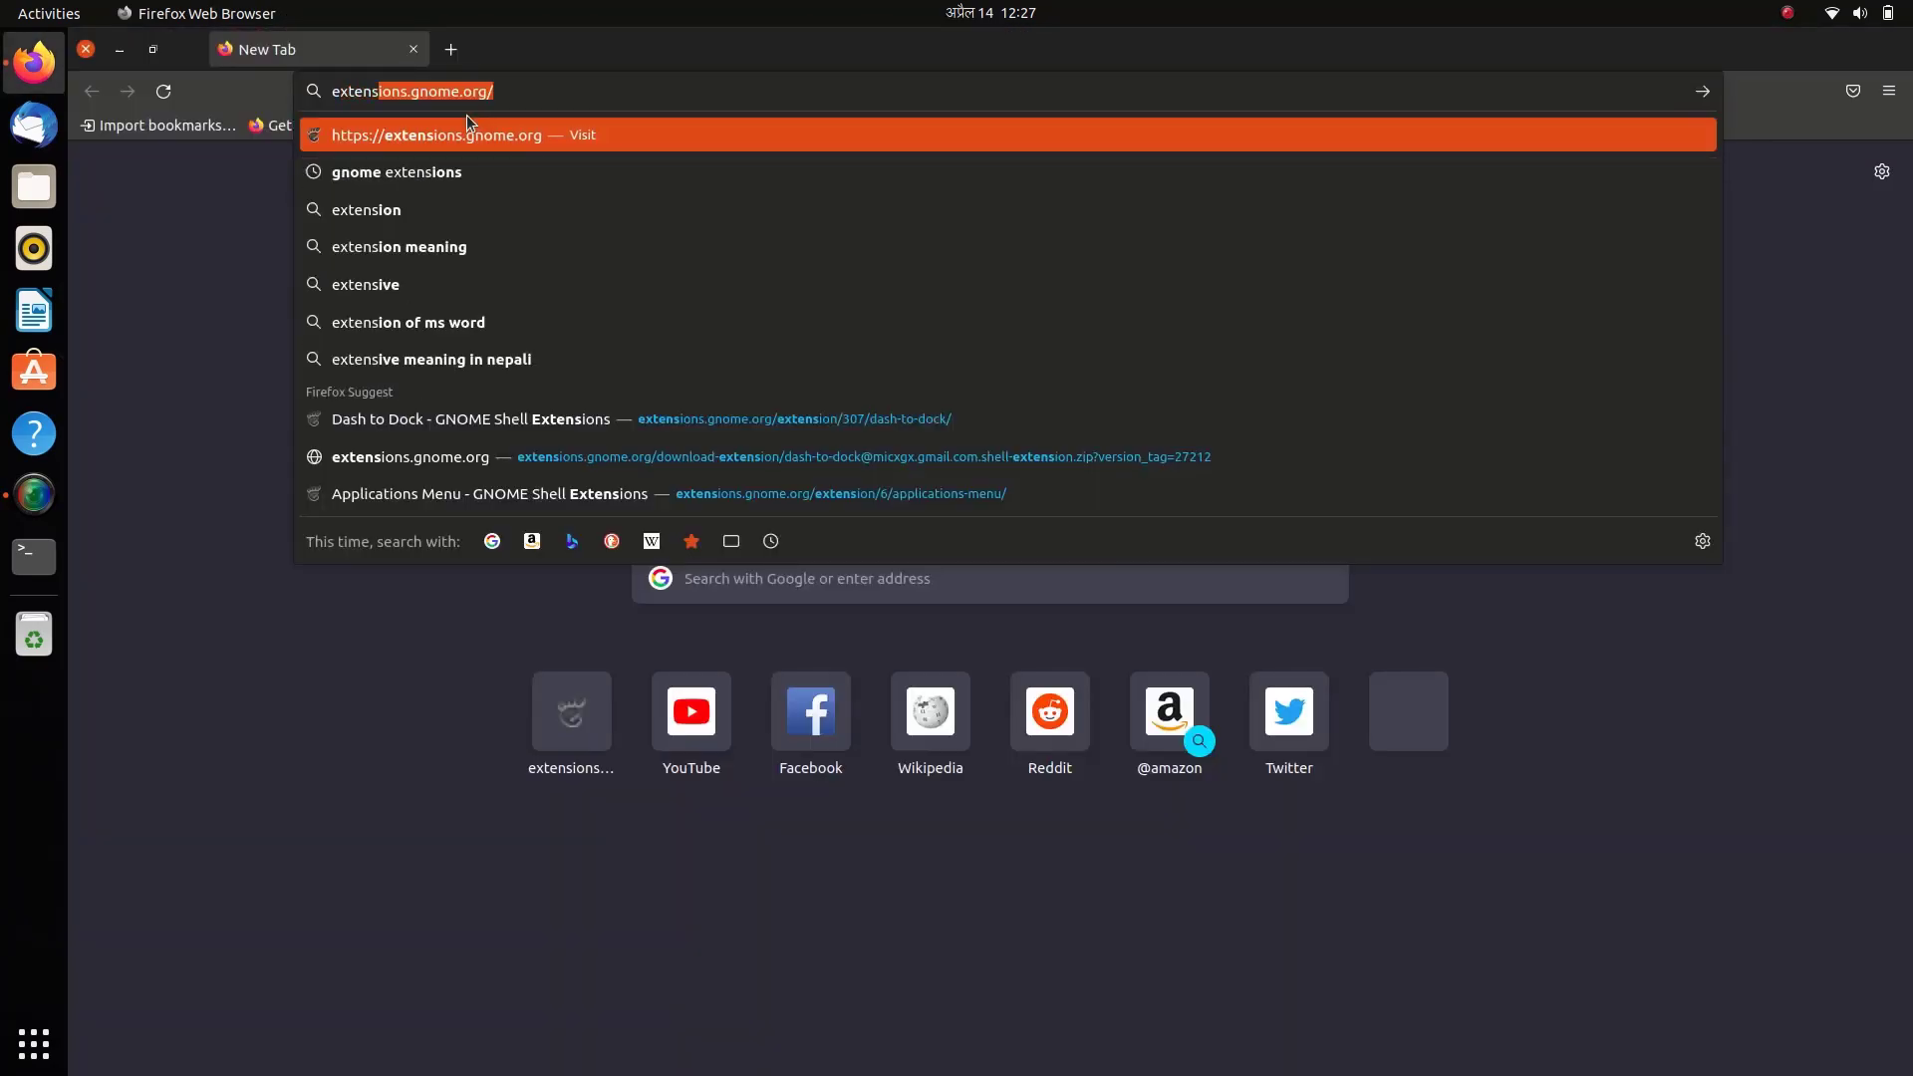
key(Return)
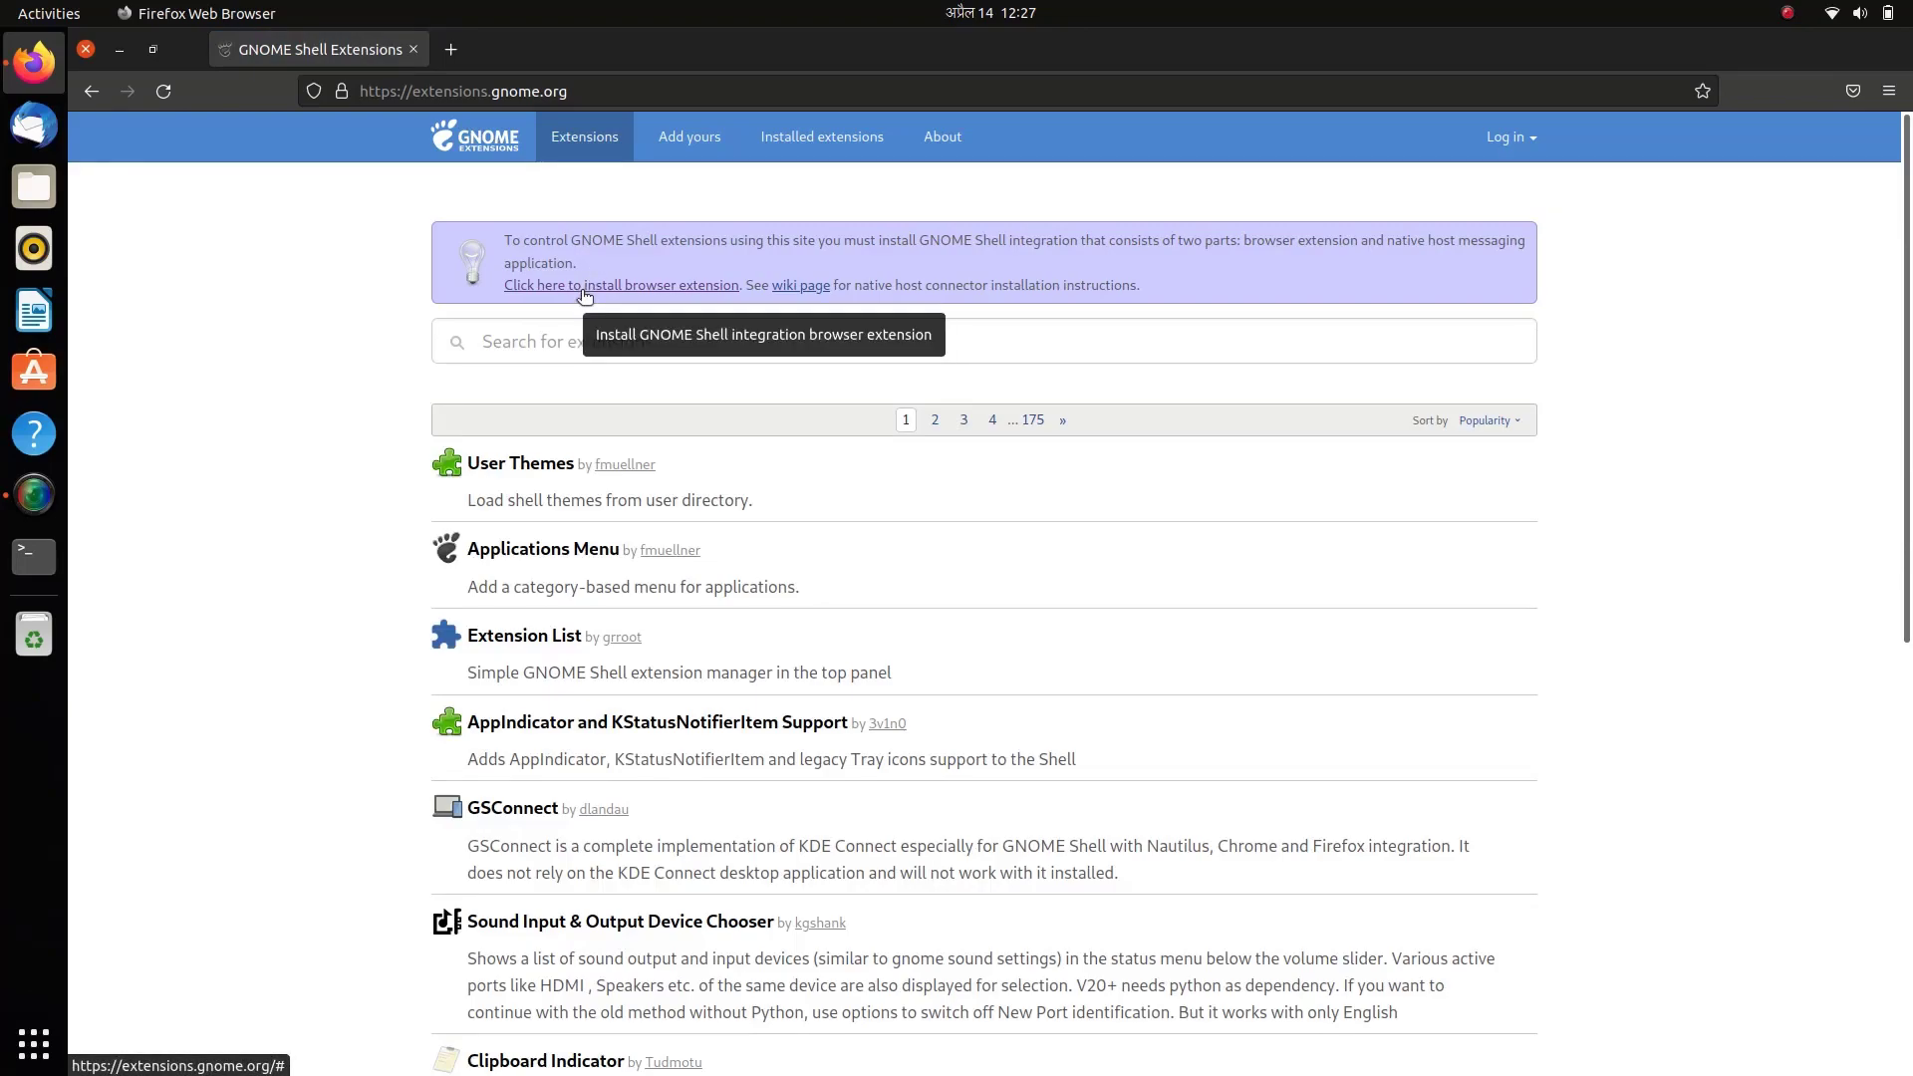
- Install the GNOME Shell integration add-on, allowing it and granting its permissions
click(585, 289)
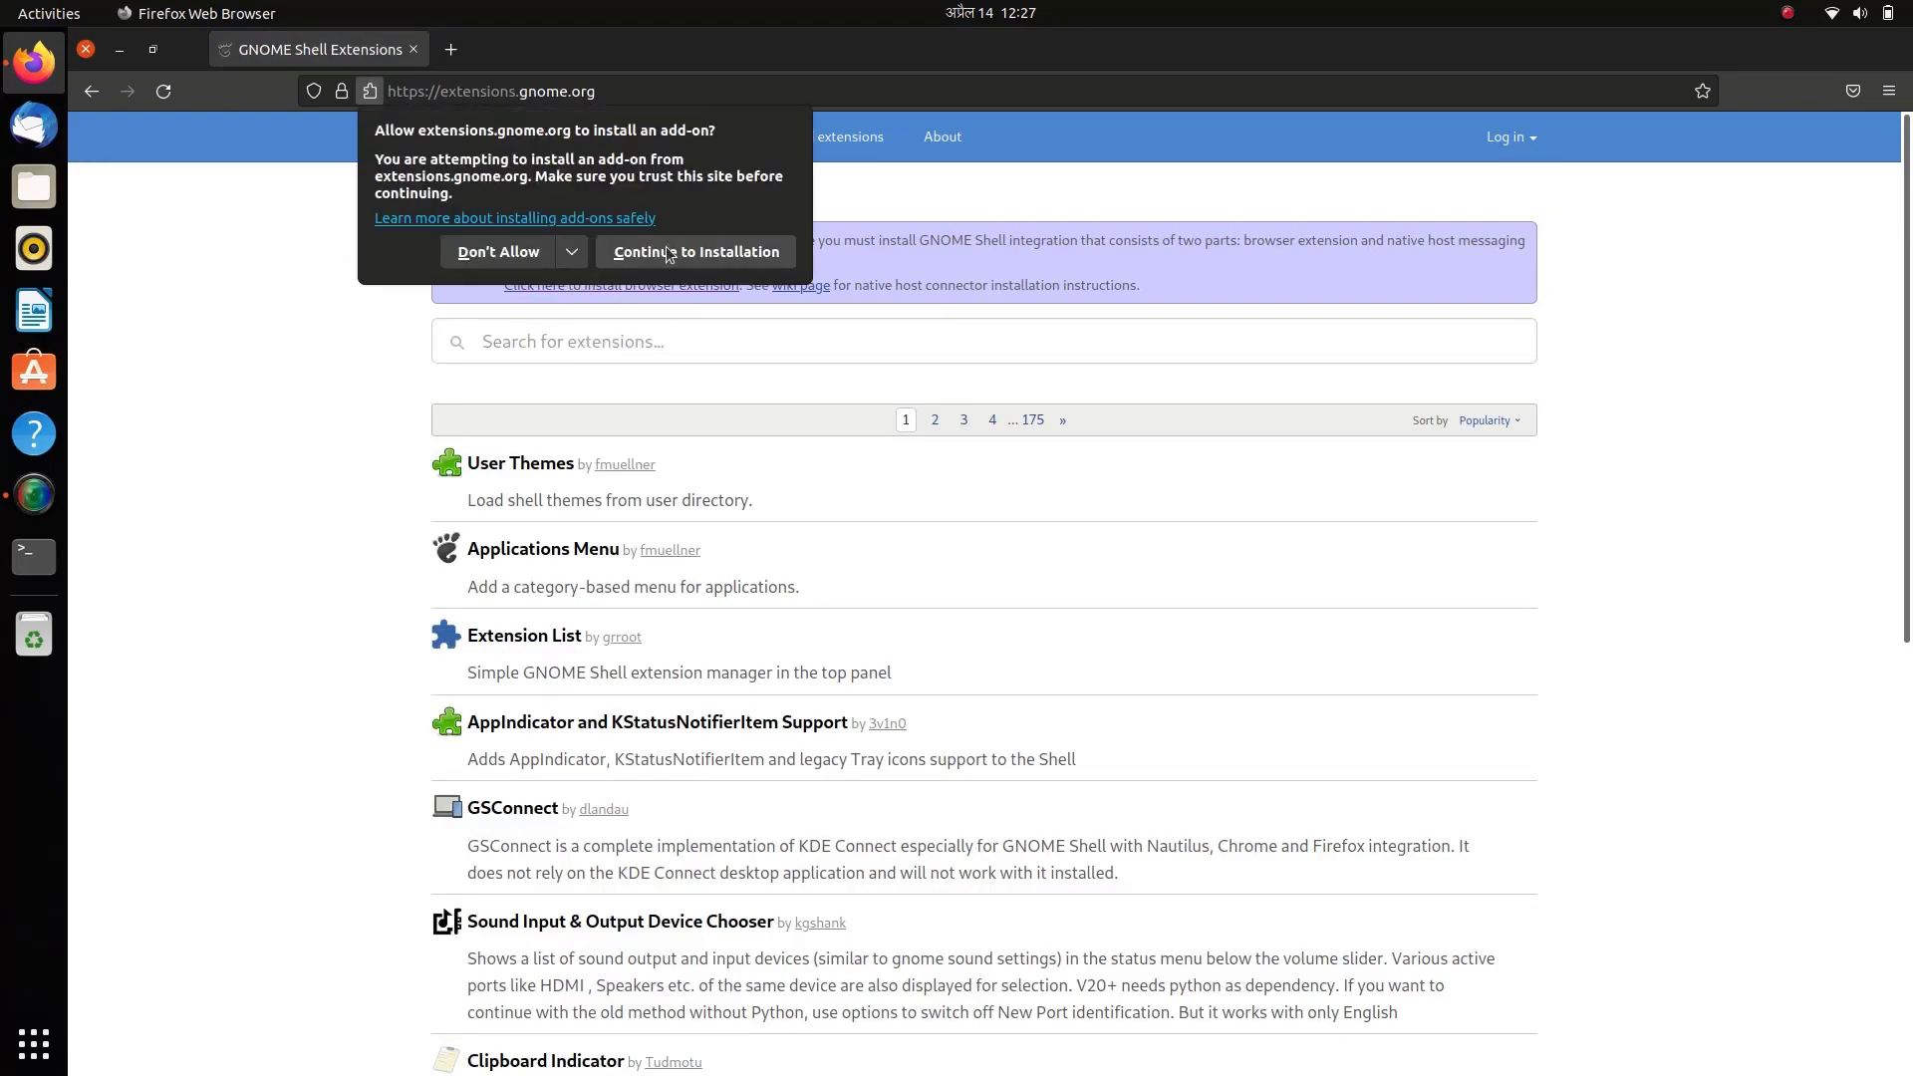
click(688, 253)
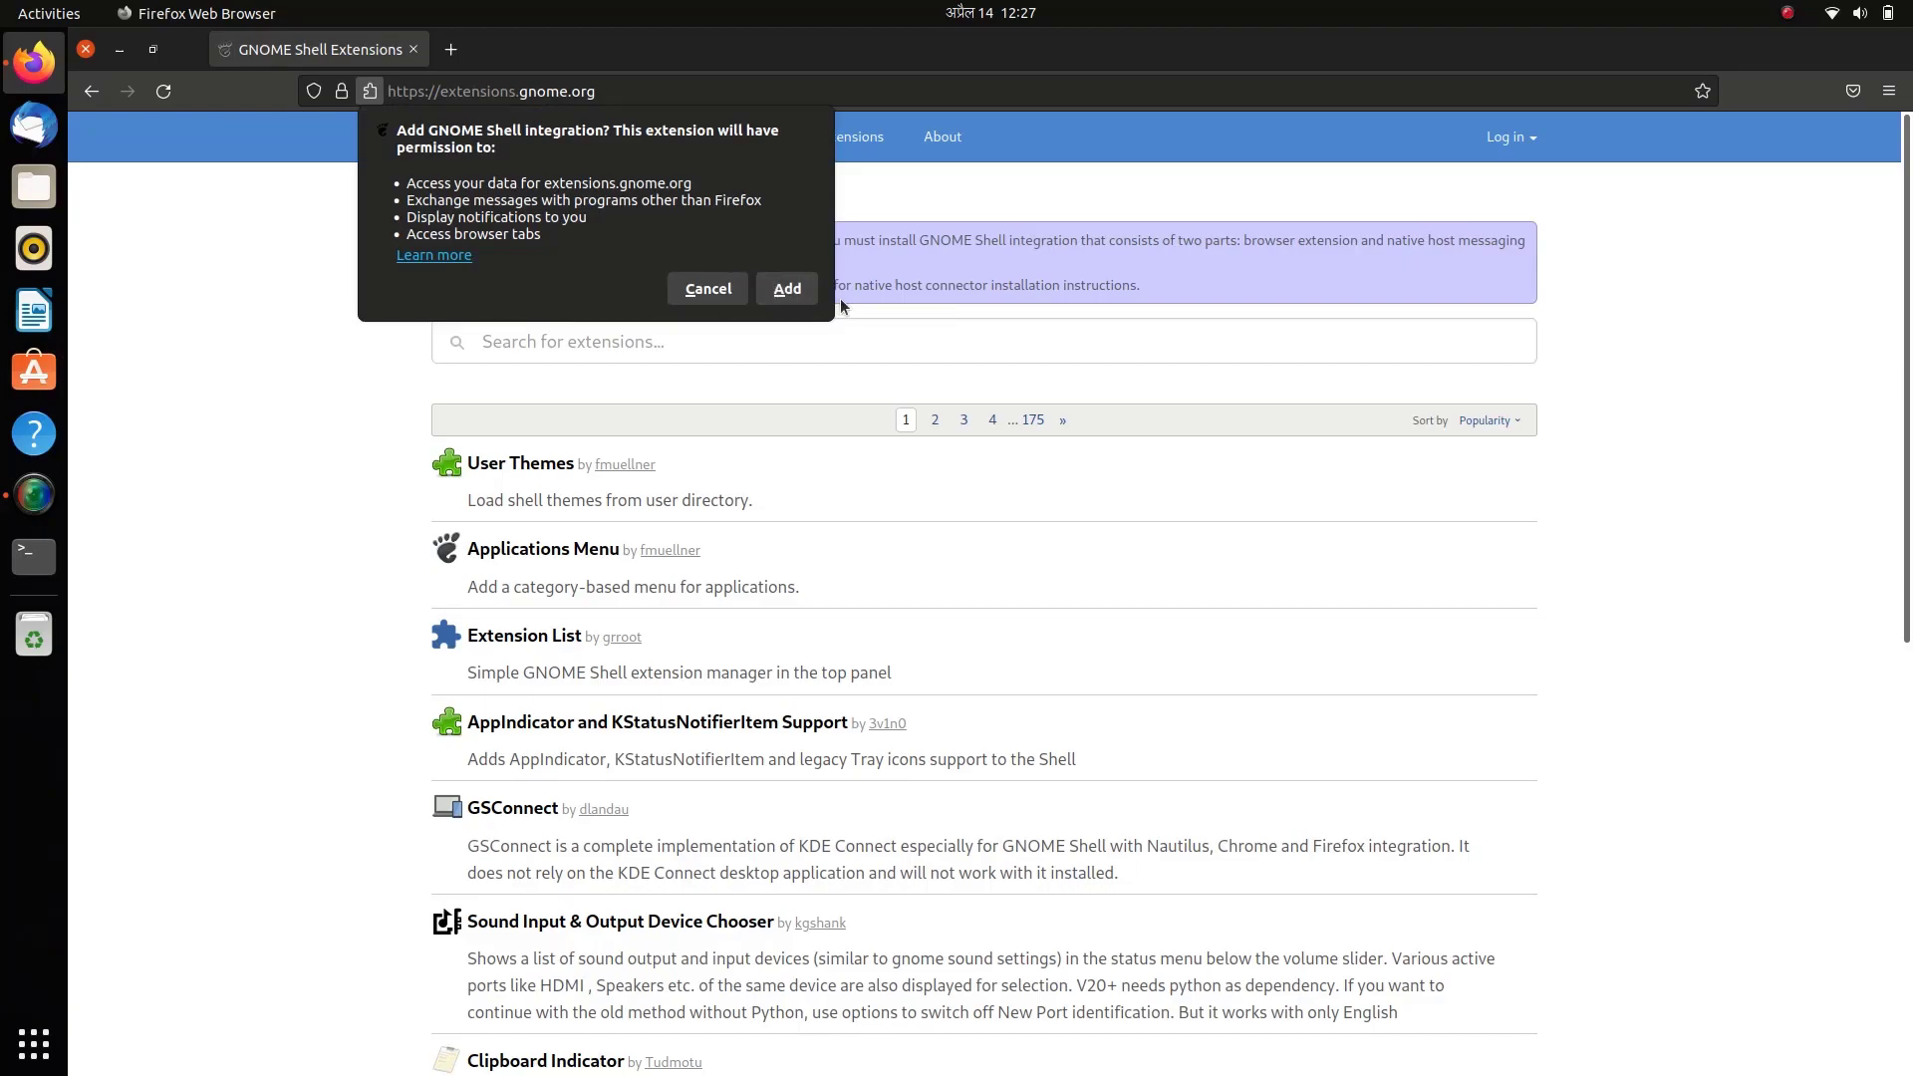
click(787, 289)
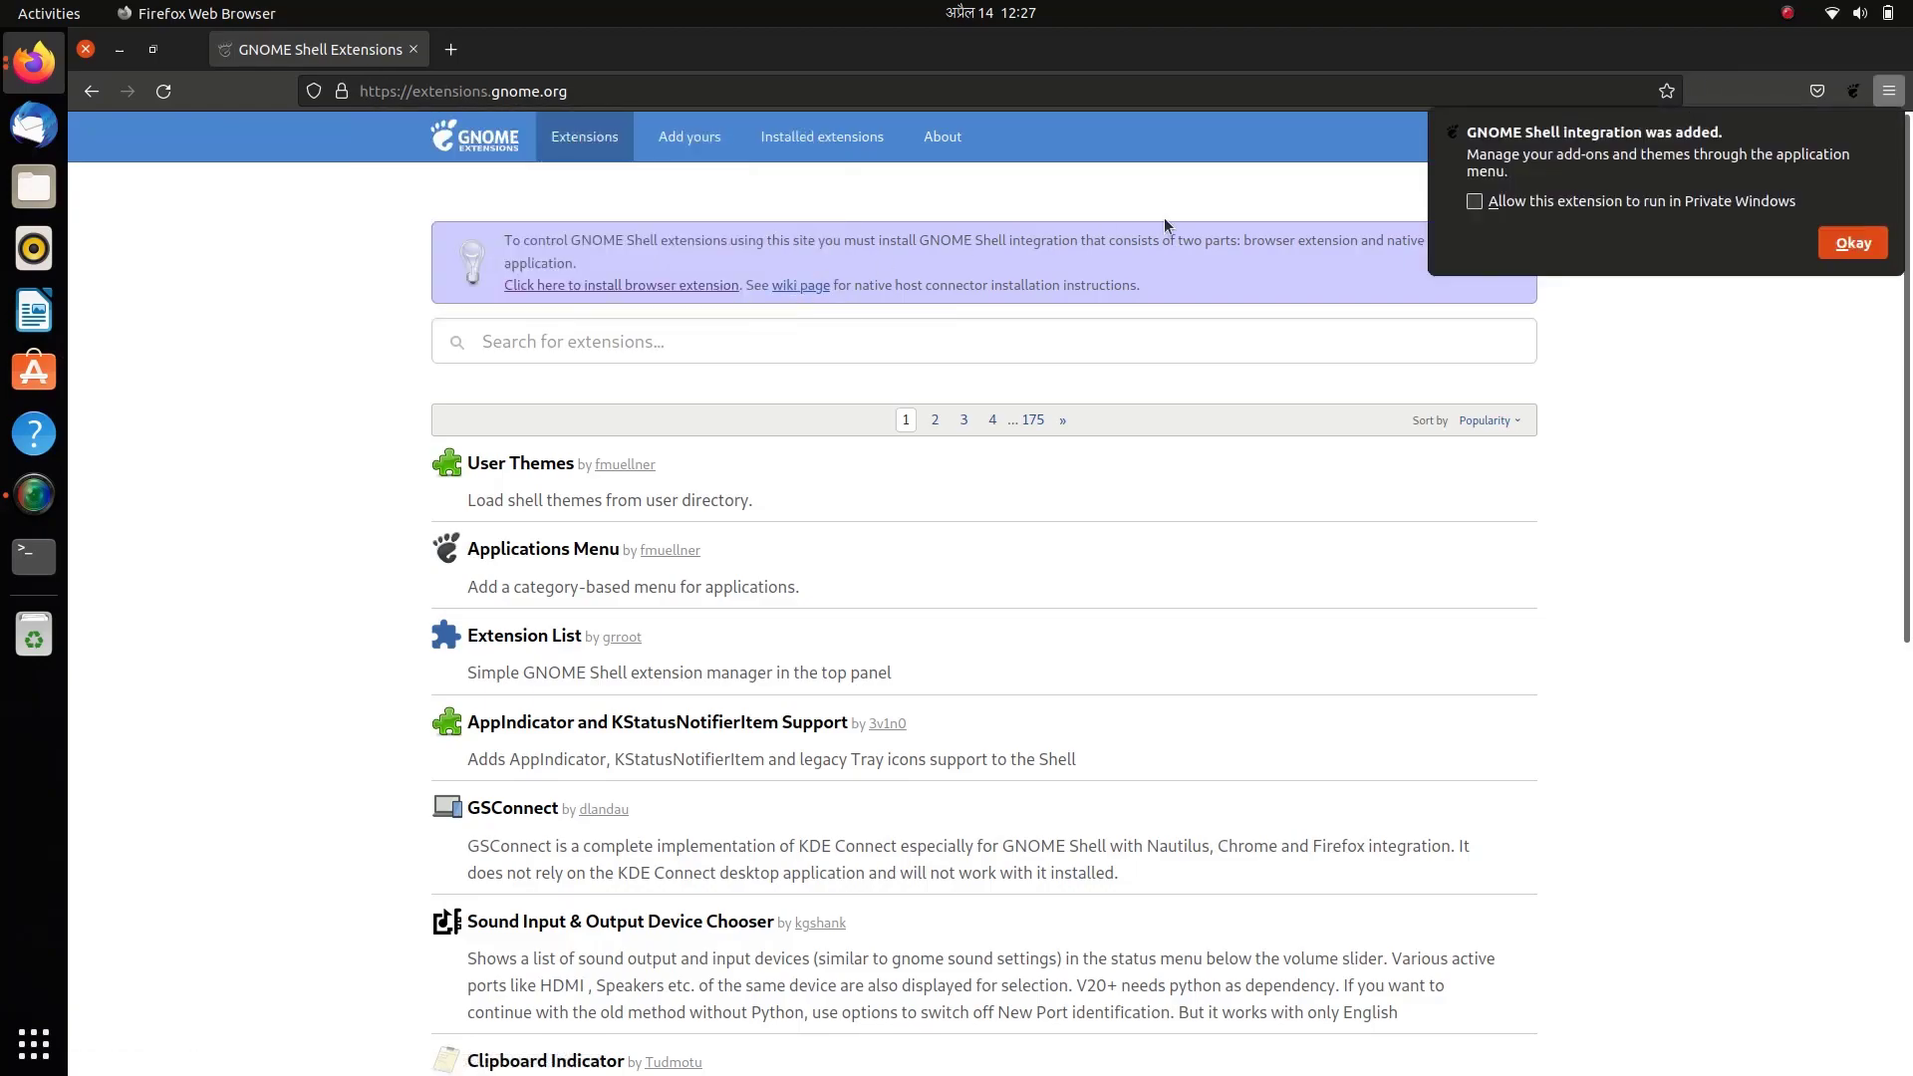
click(1863, 239)
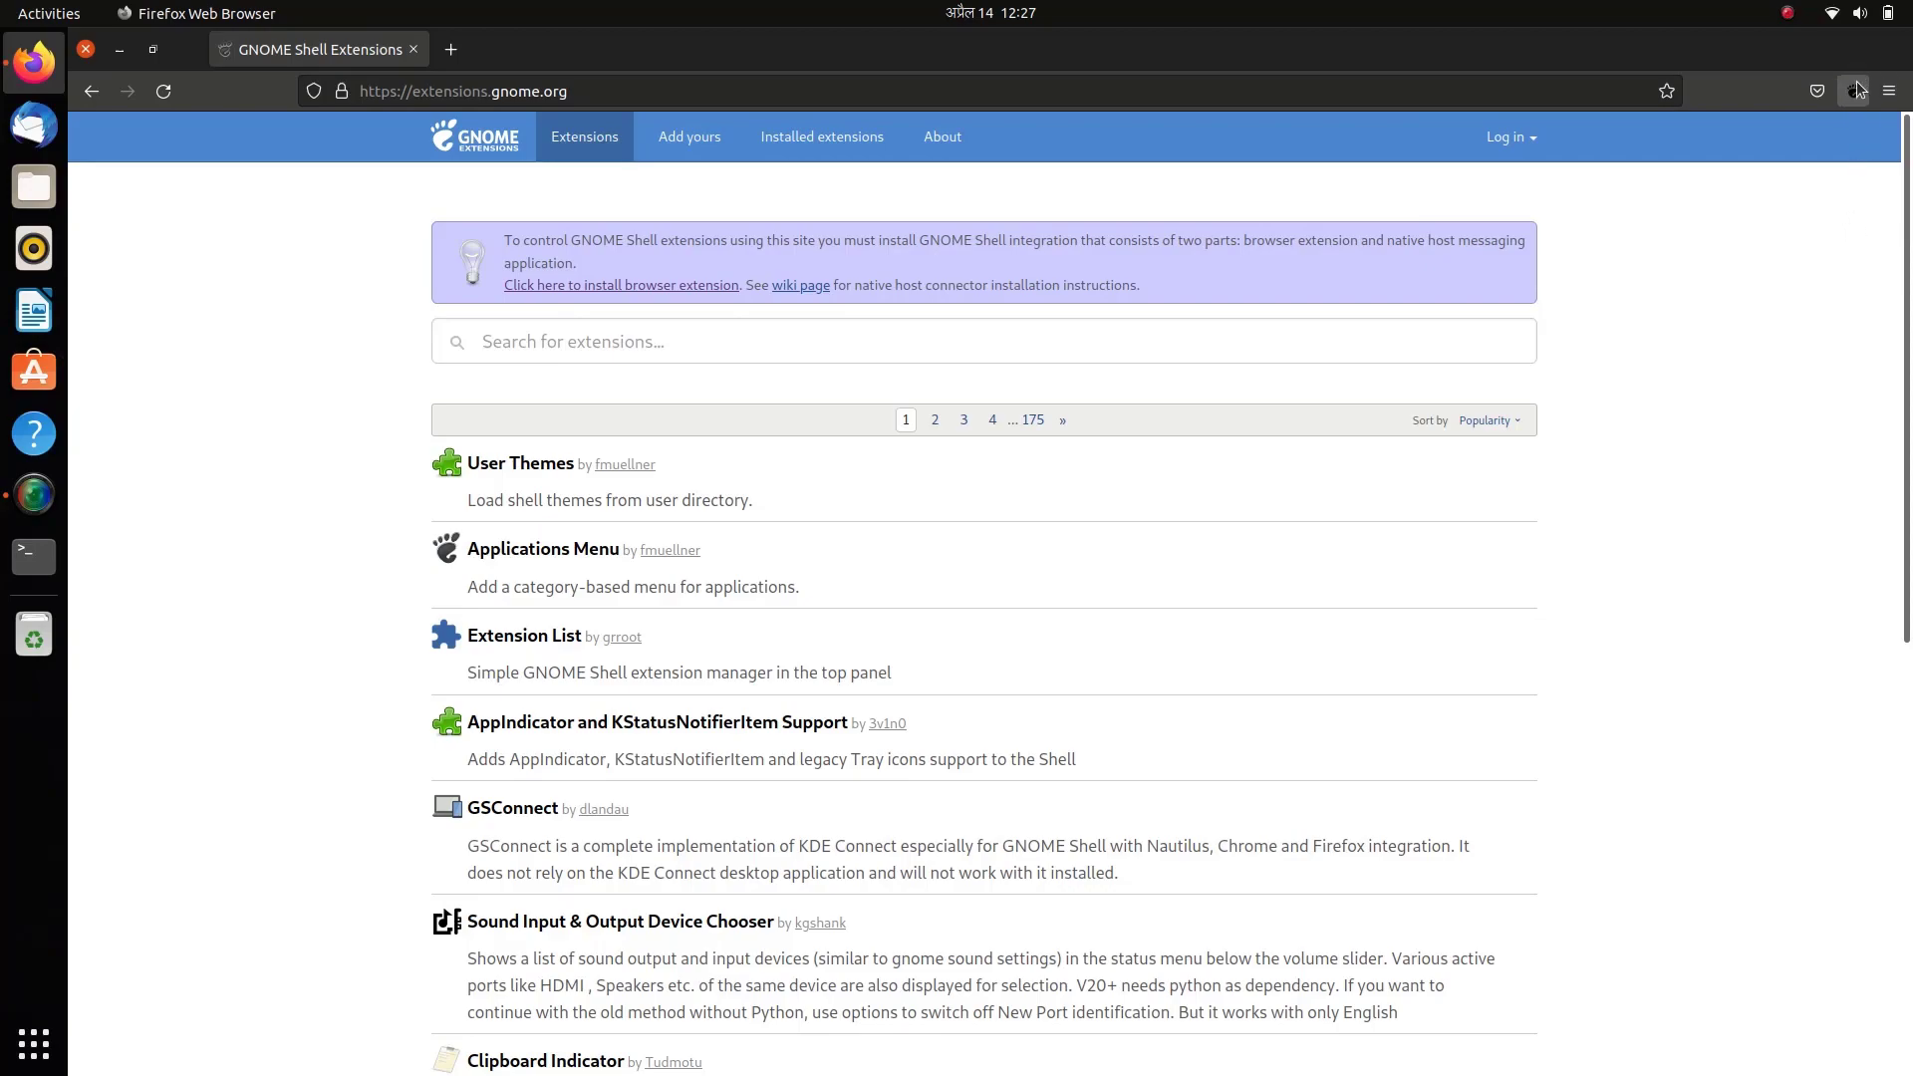
- Search the catalogue for 'dash to dock' and open the Dash to Dock page
click(786, 350)
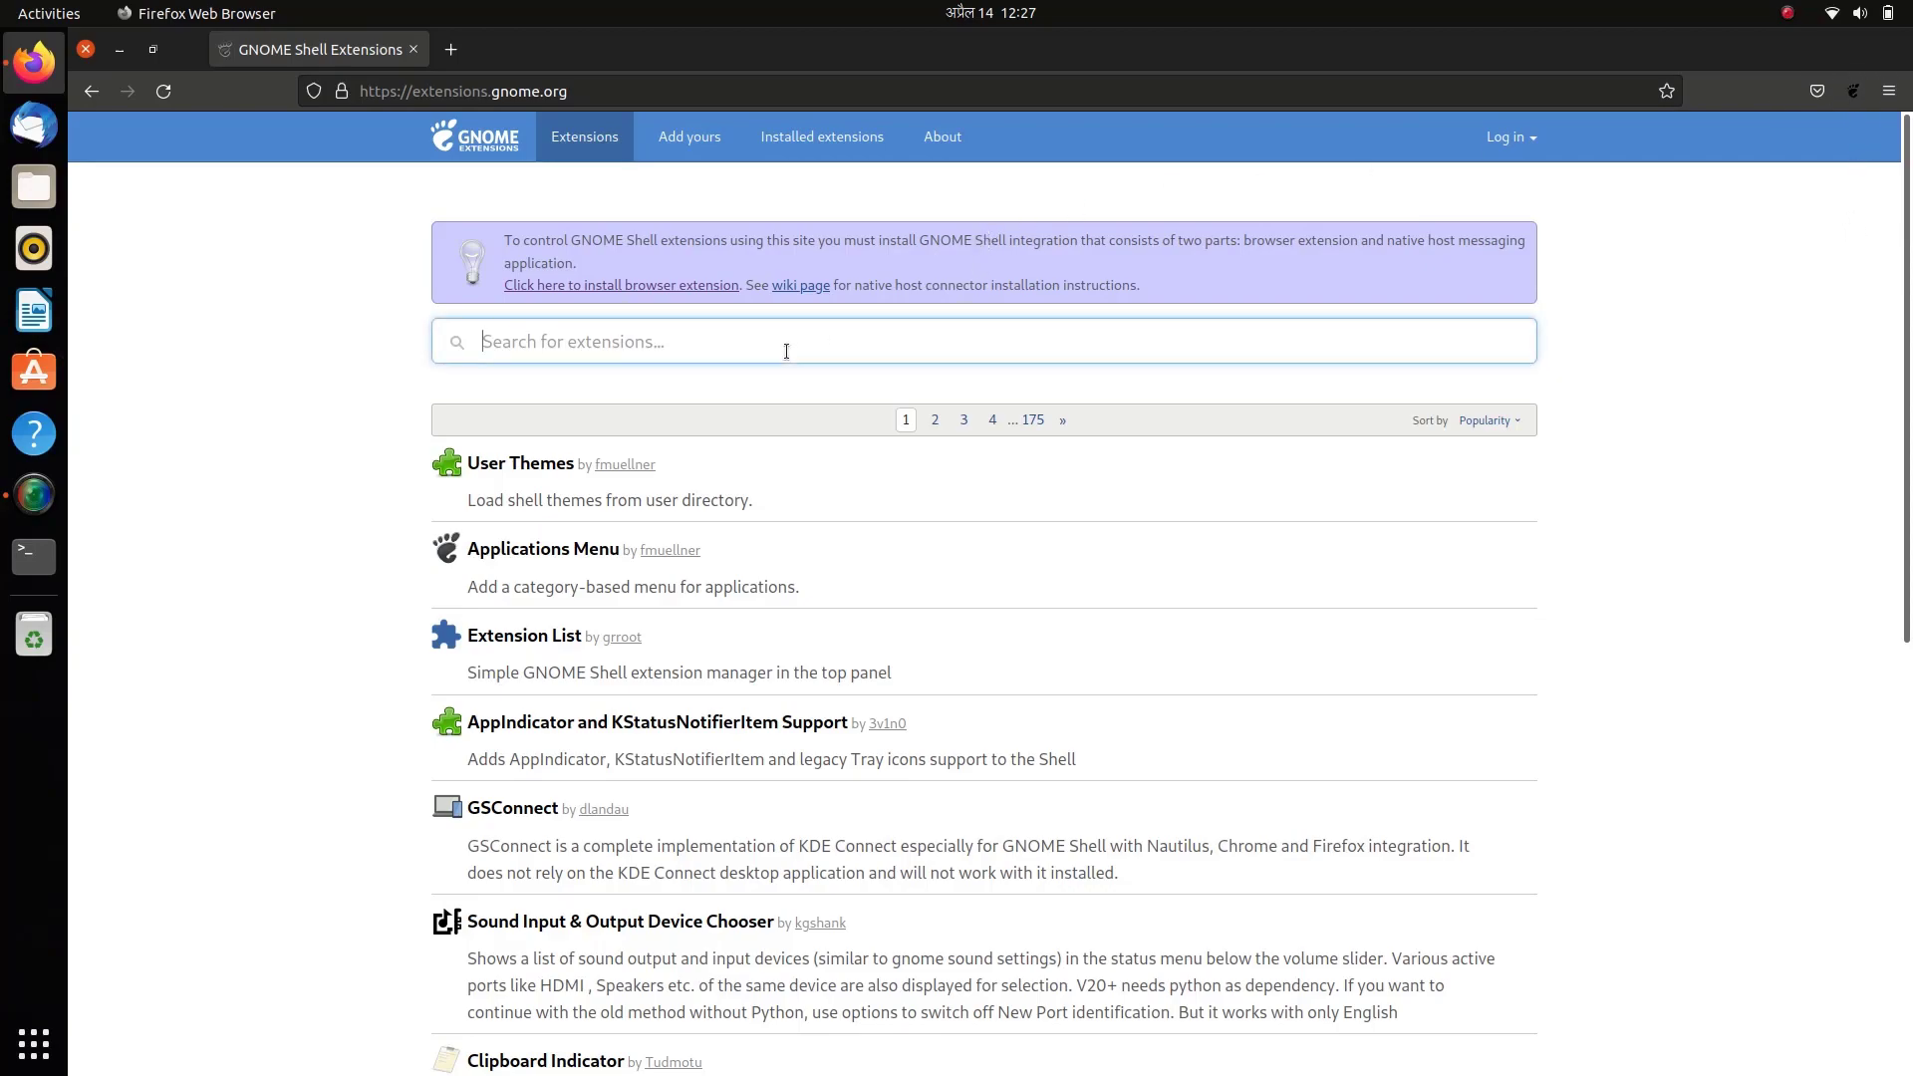
text(dash )
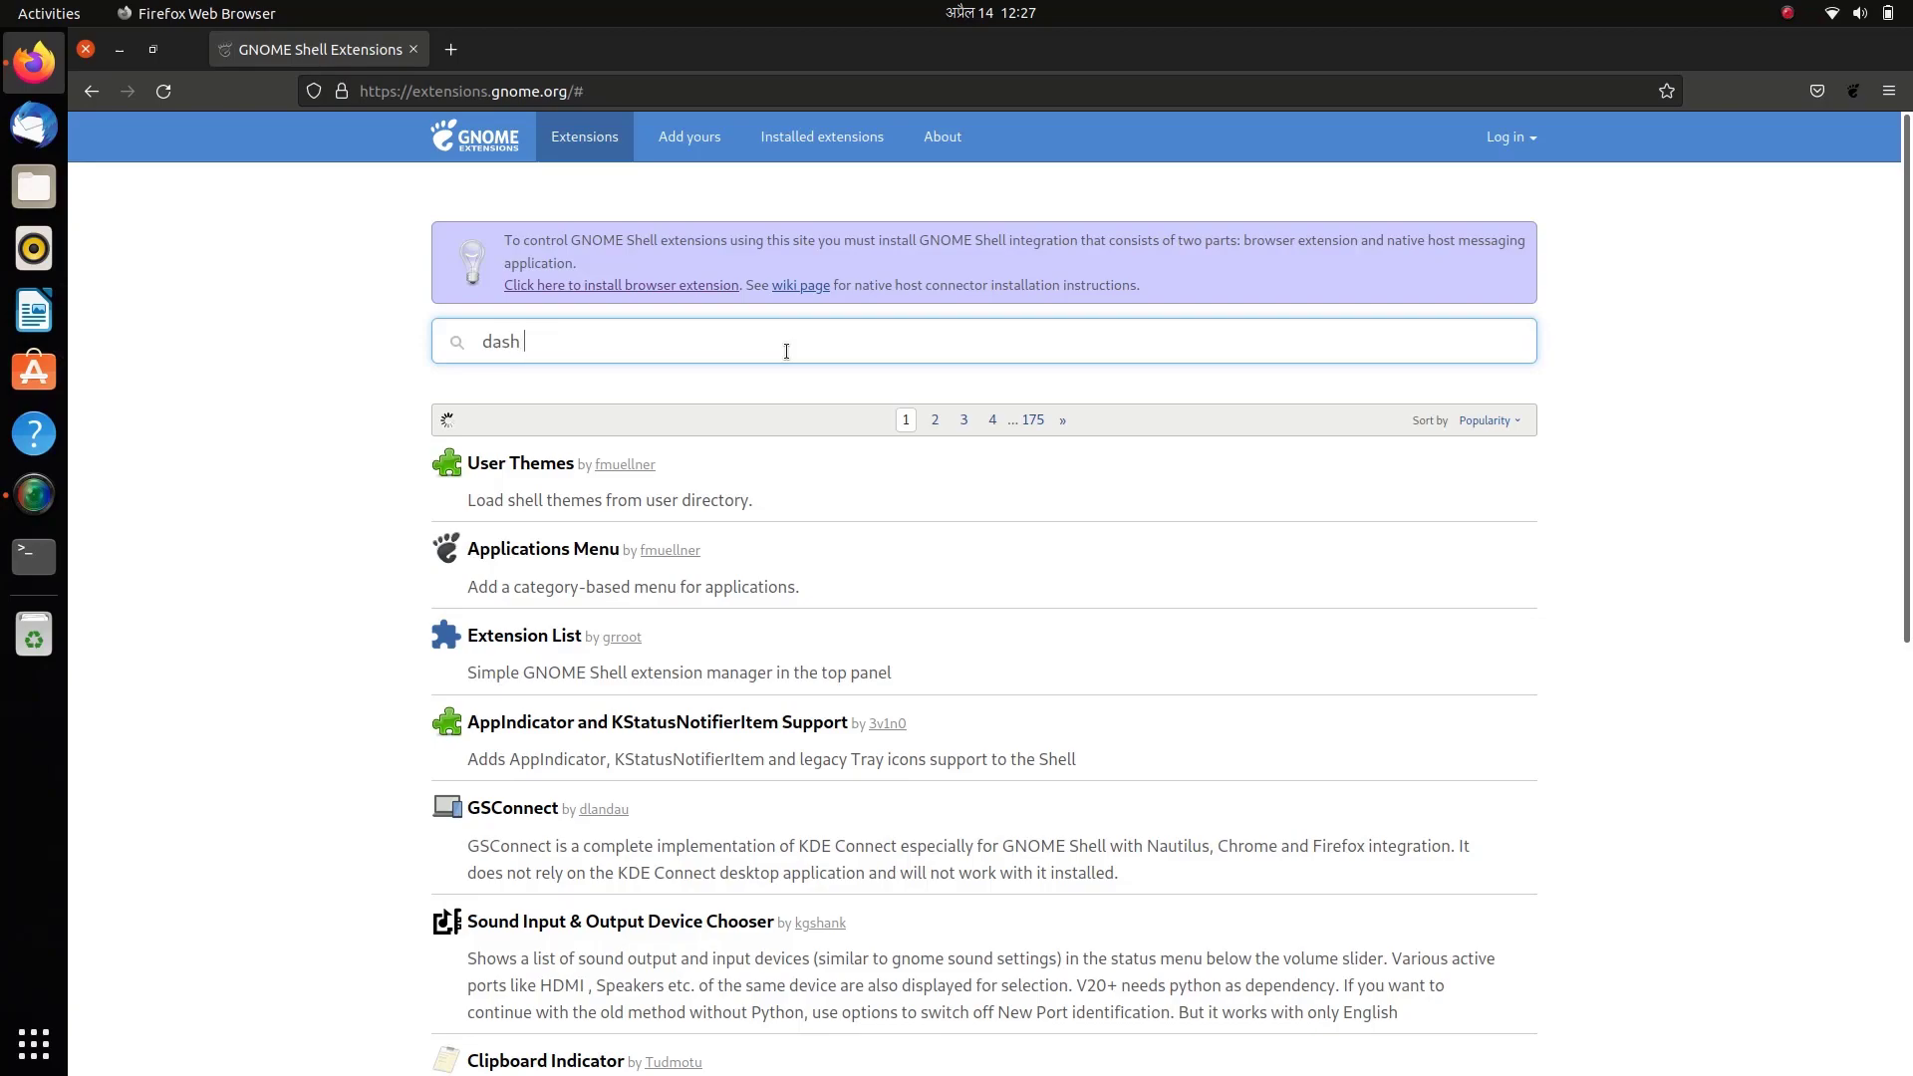
text(to dock)
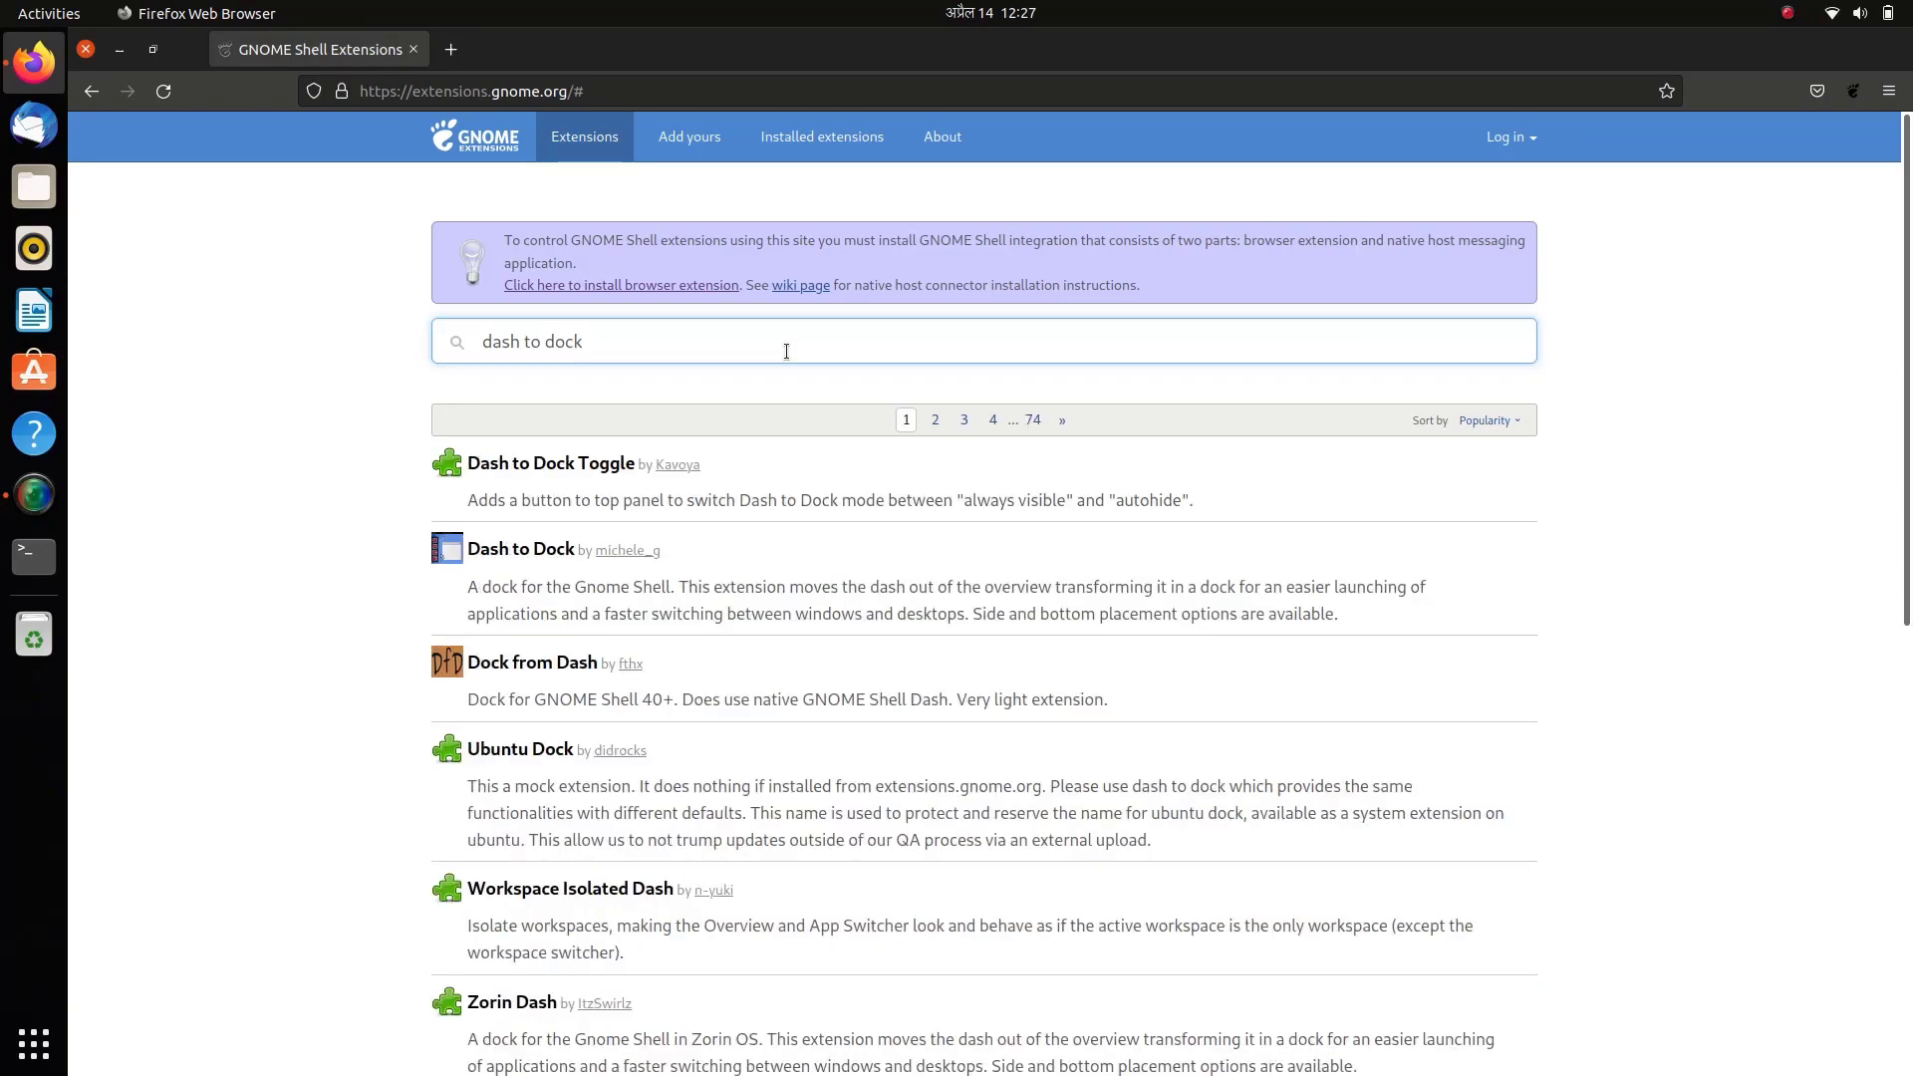
click(510, 546)
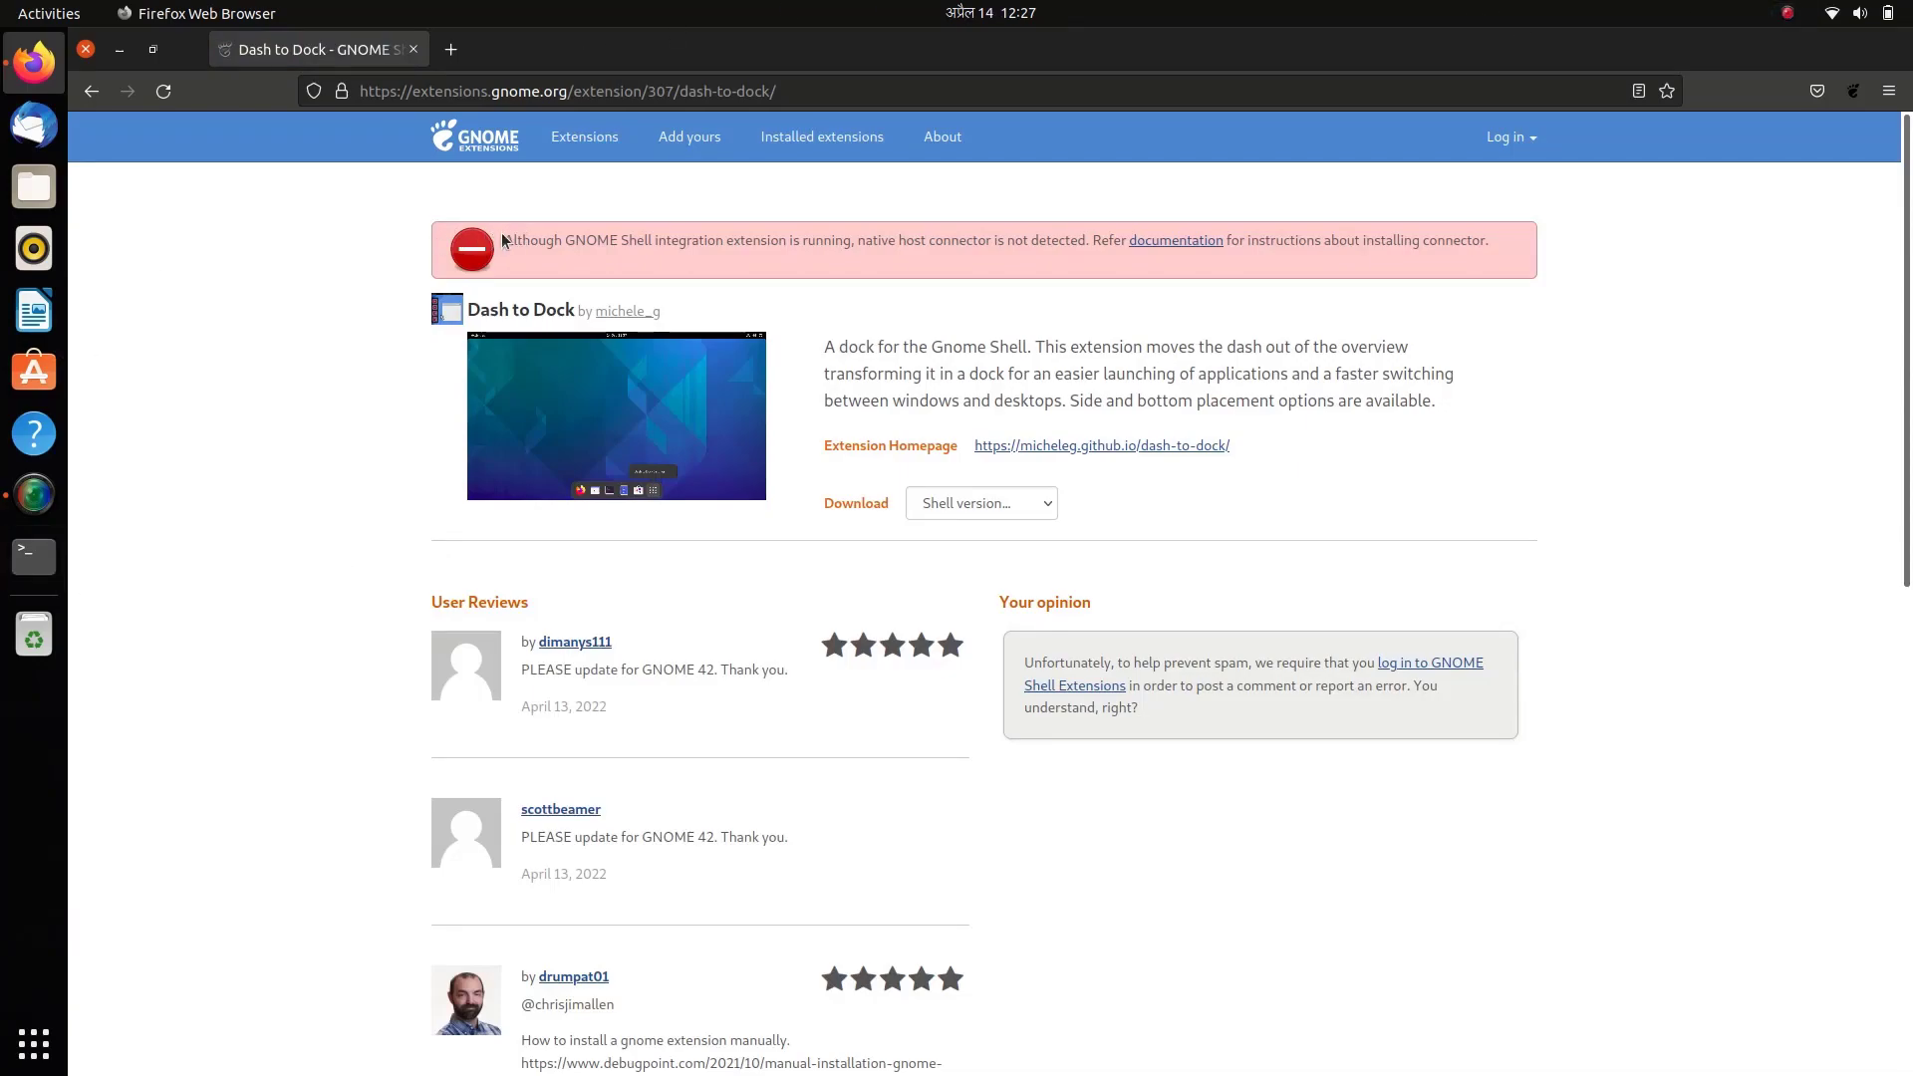
- Highlight the red warning that the native host connector is not detected
drag(509, 238, 1094, 238)
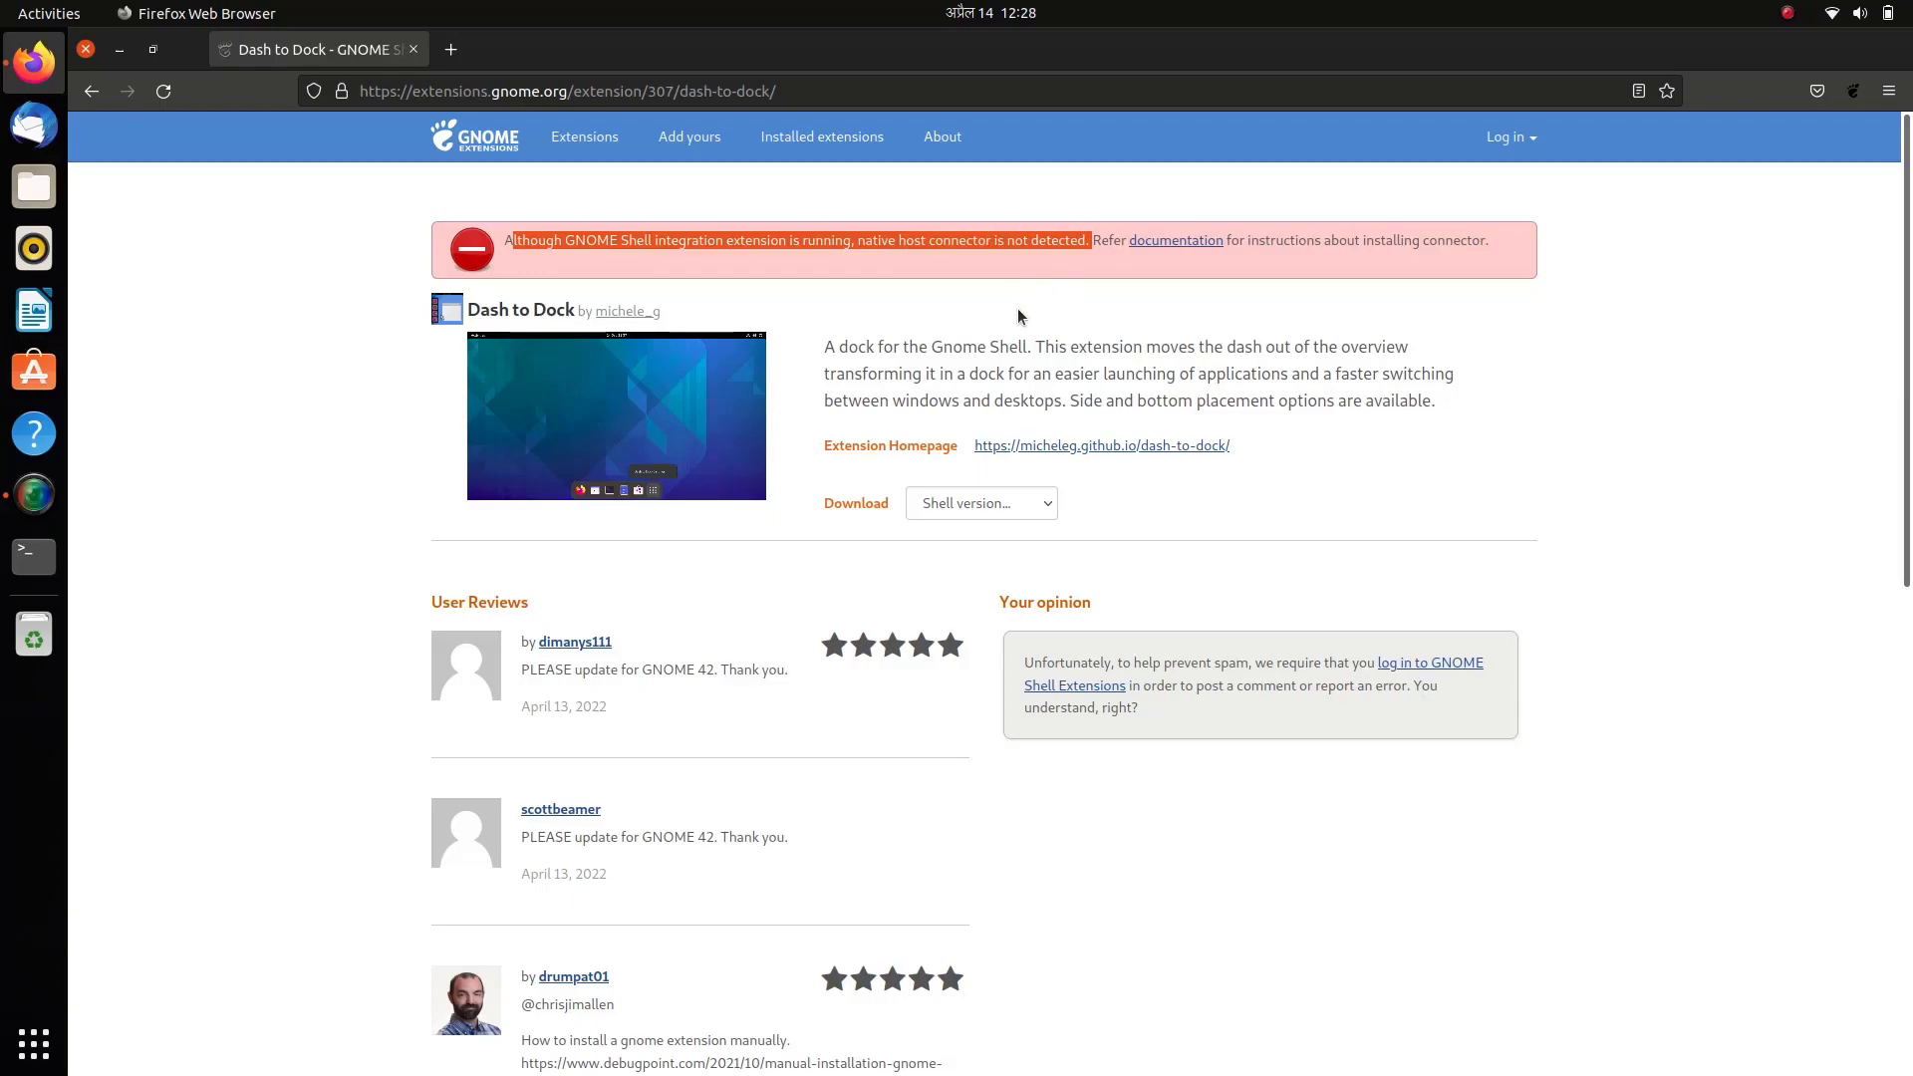
click(877, 240)
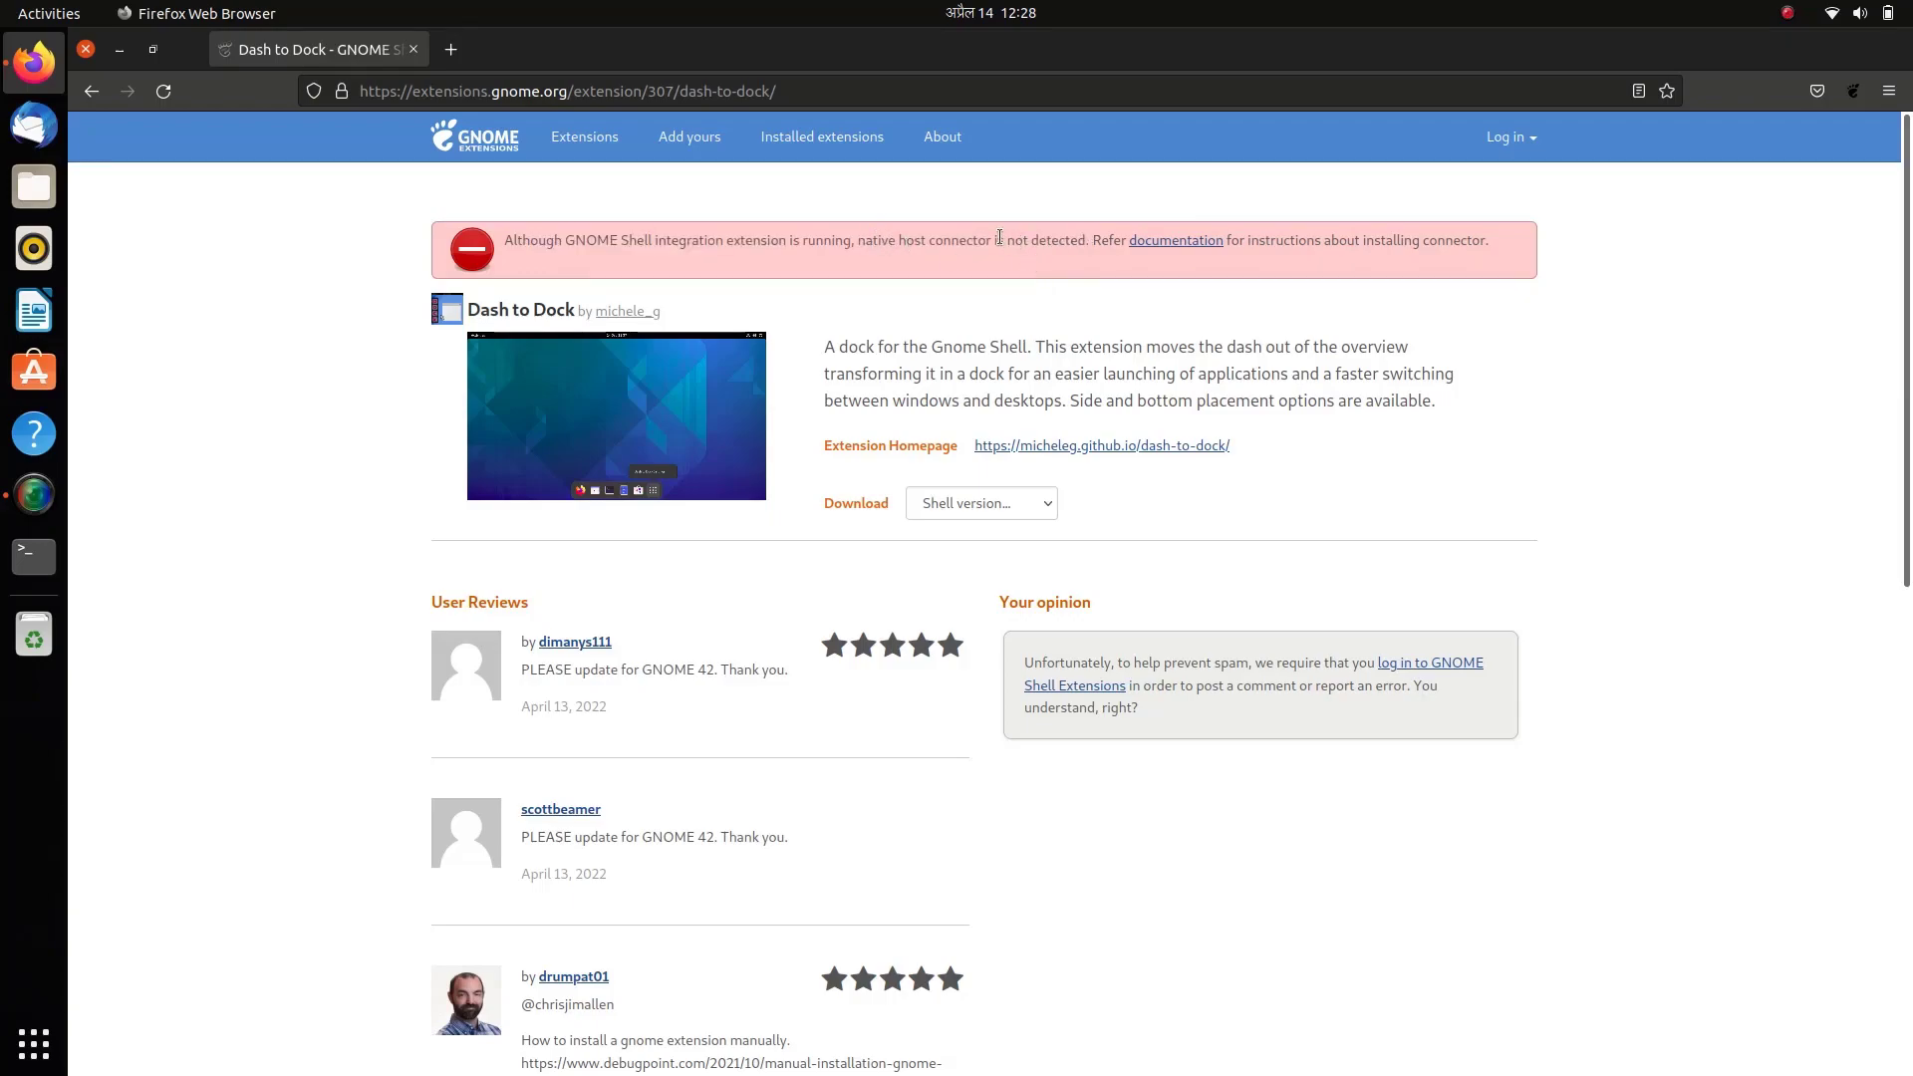
triple_click(999, 237)
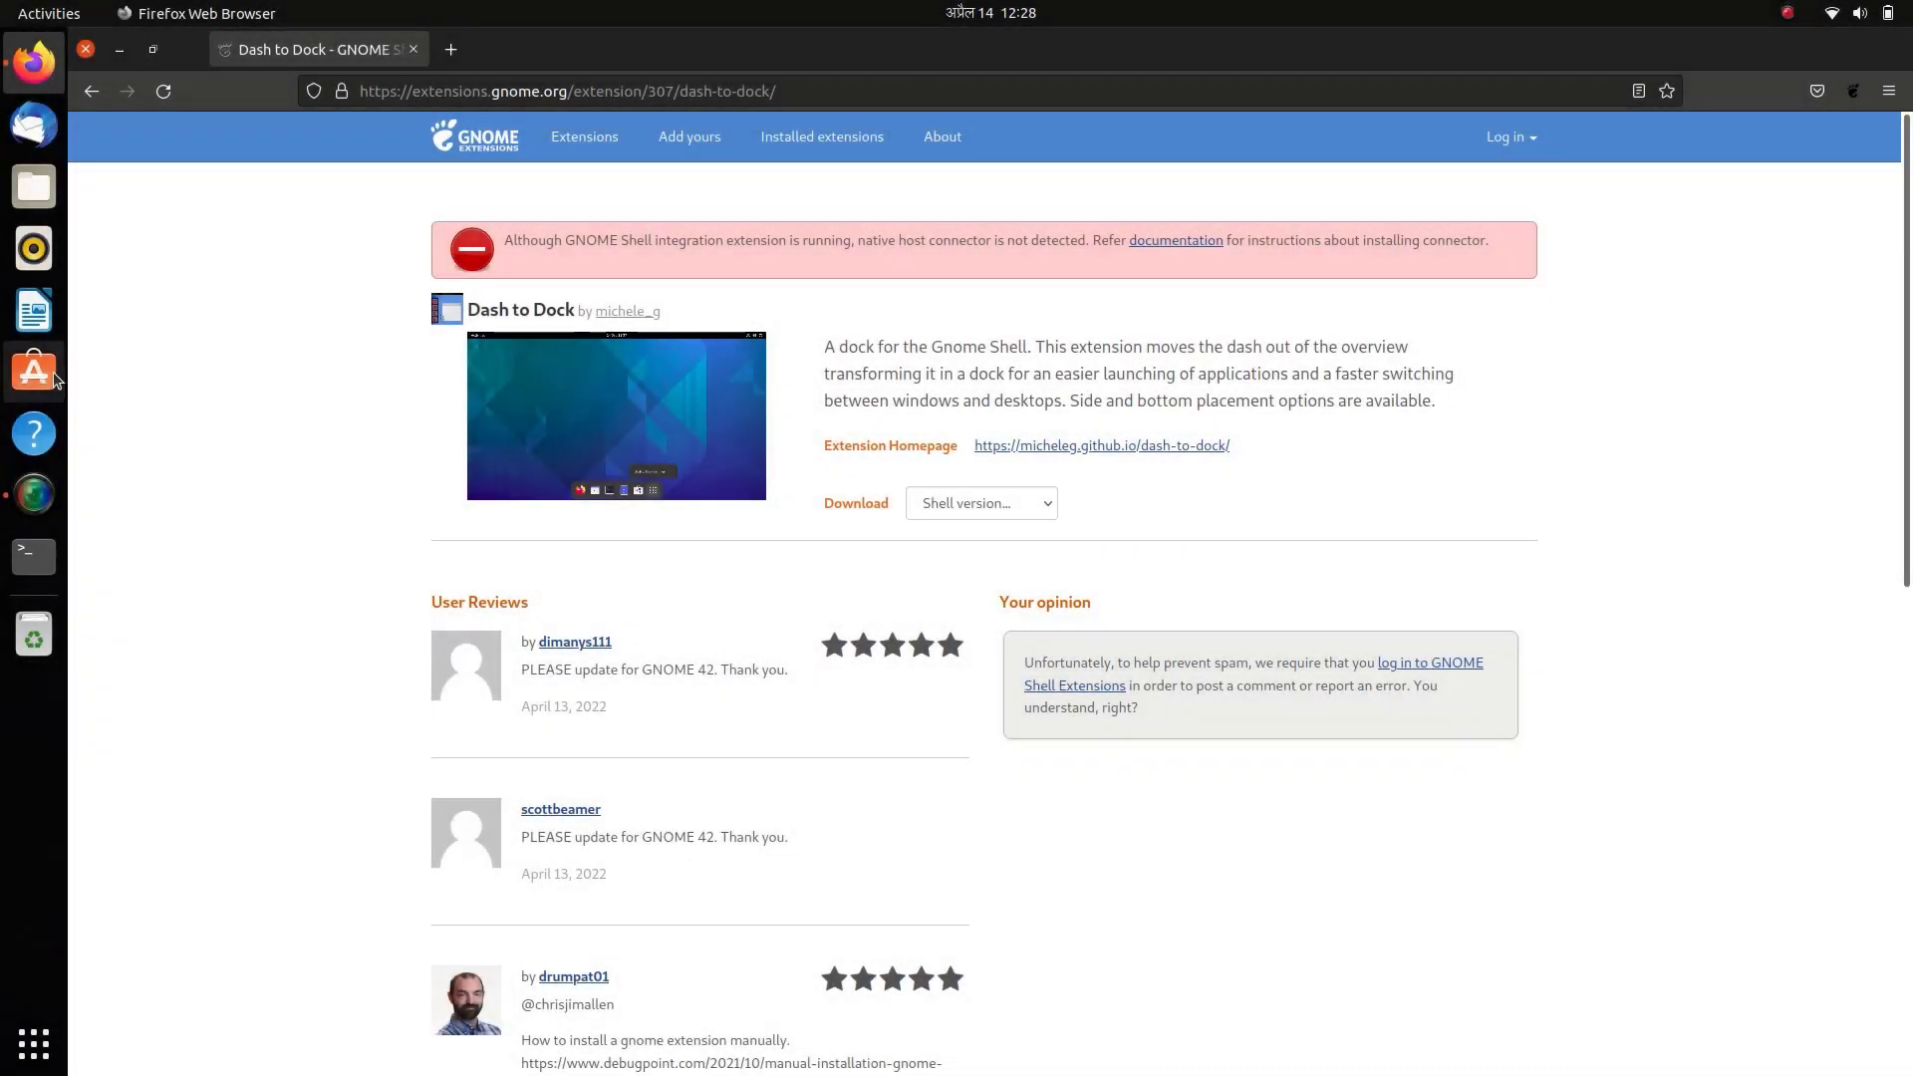
- In Ubuntu Software, open installed firefox's details and highlight its snapcraft.io source
click(57, 379)
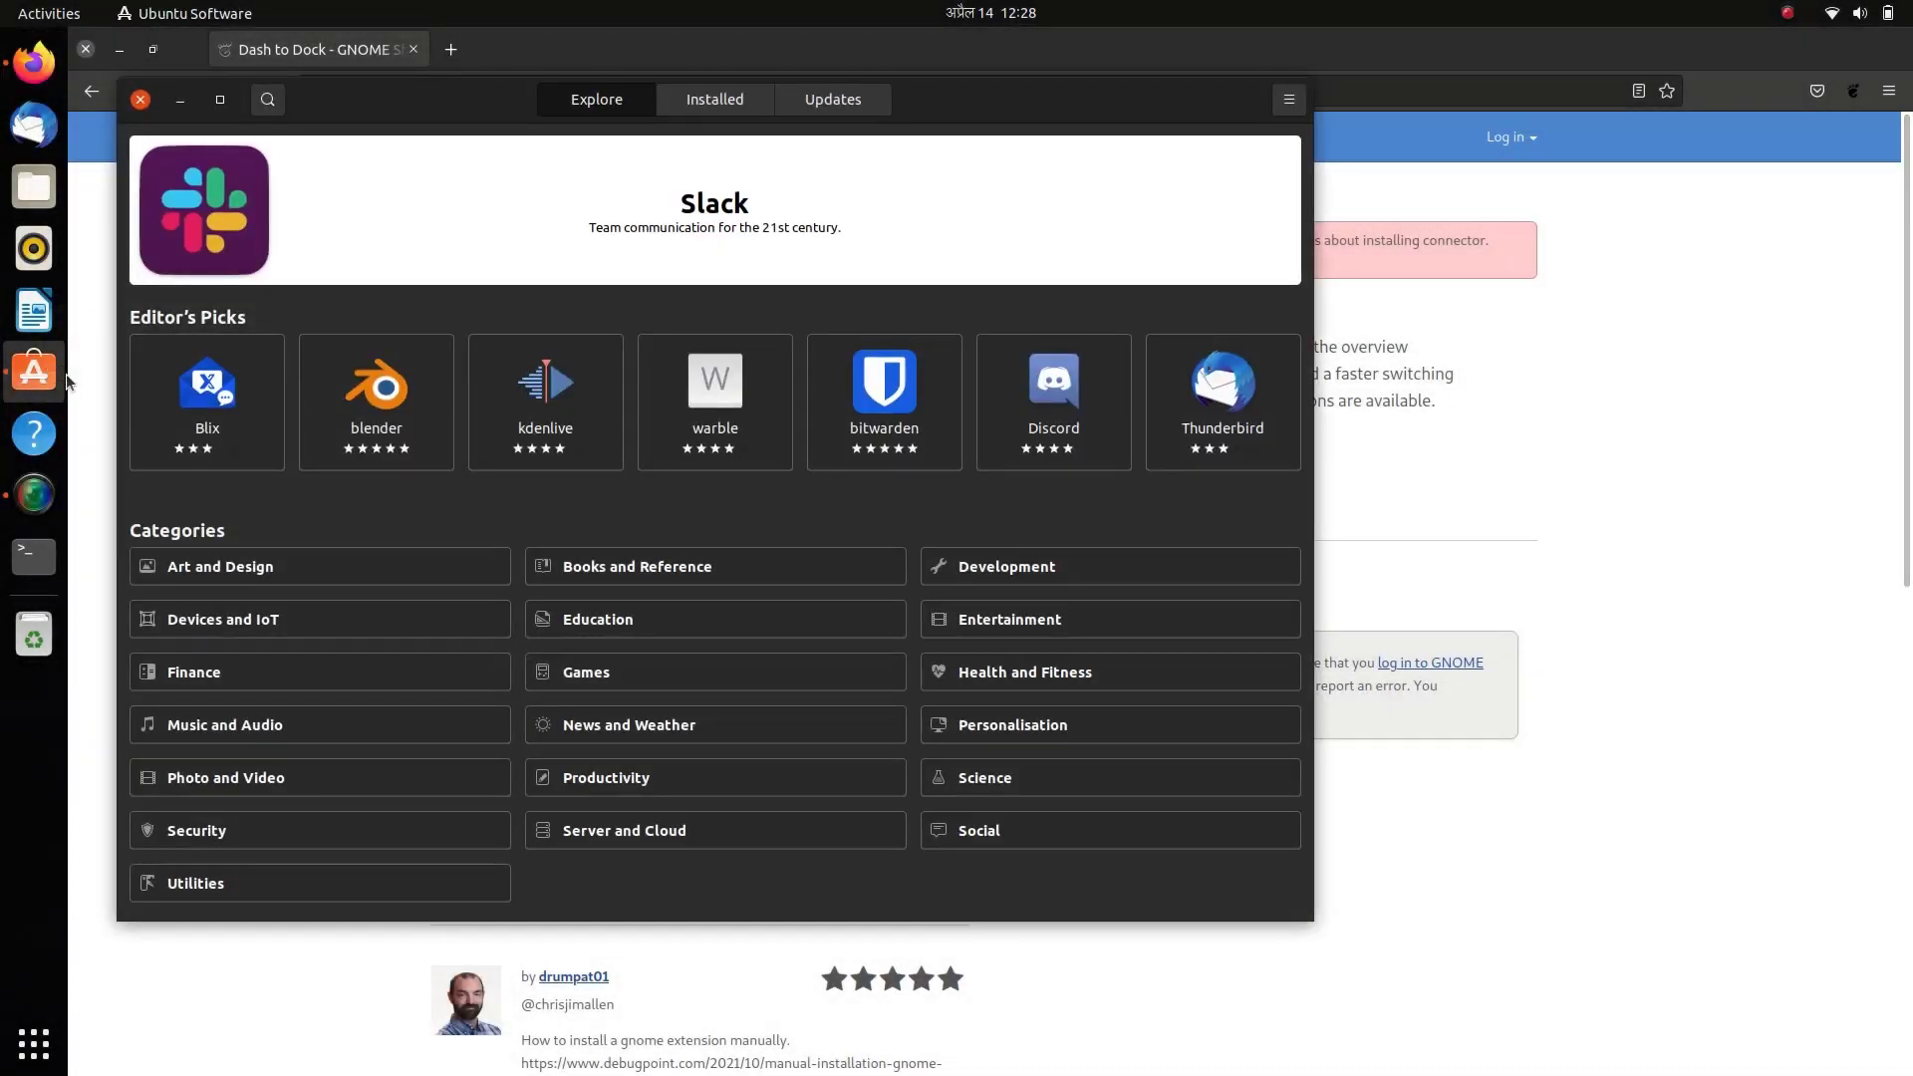
click(737, 104)
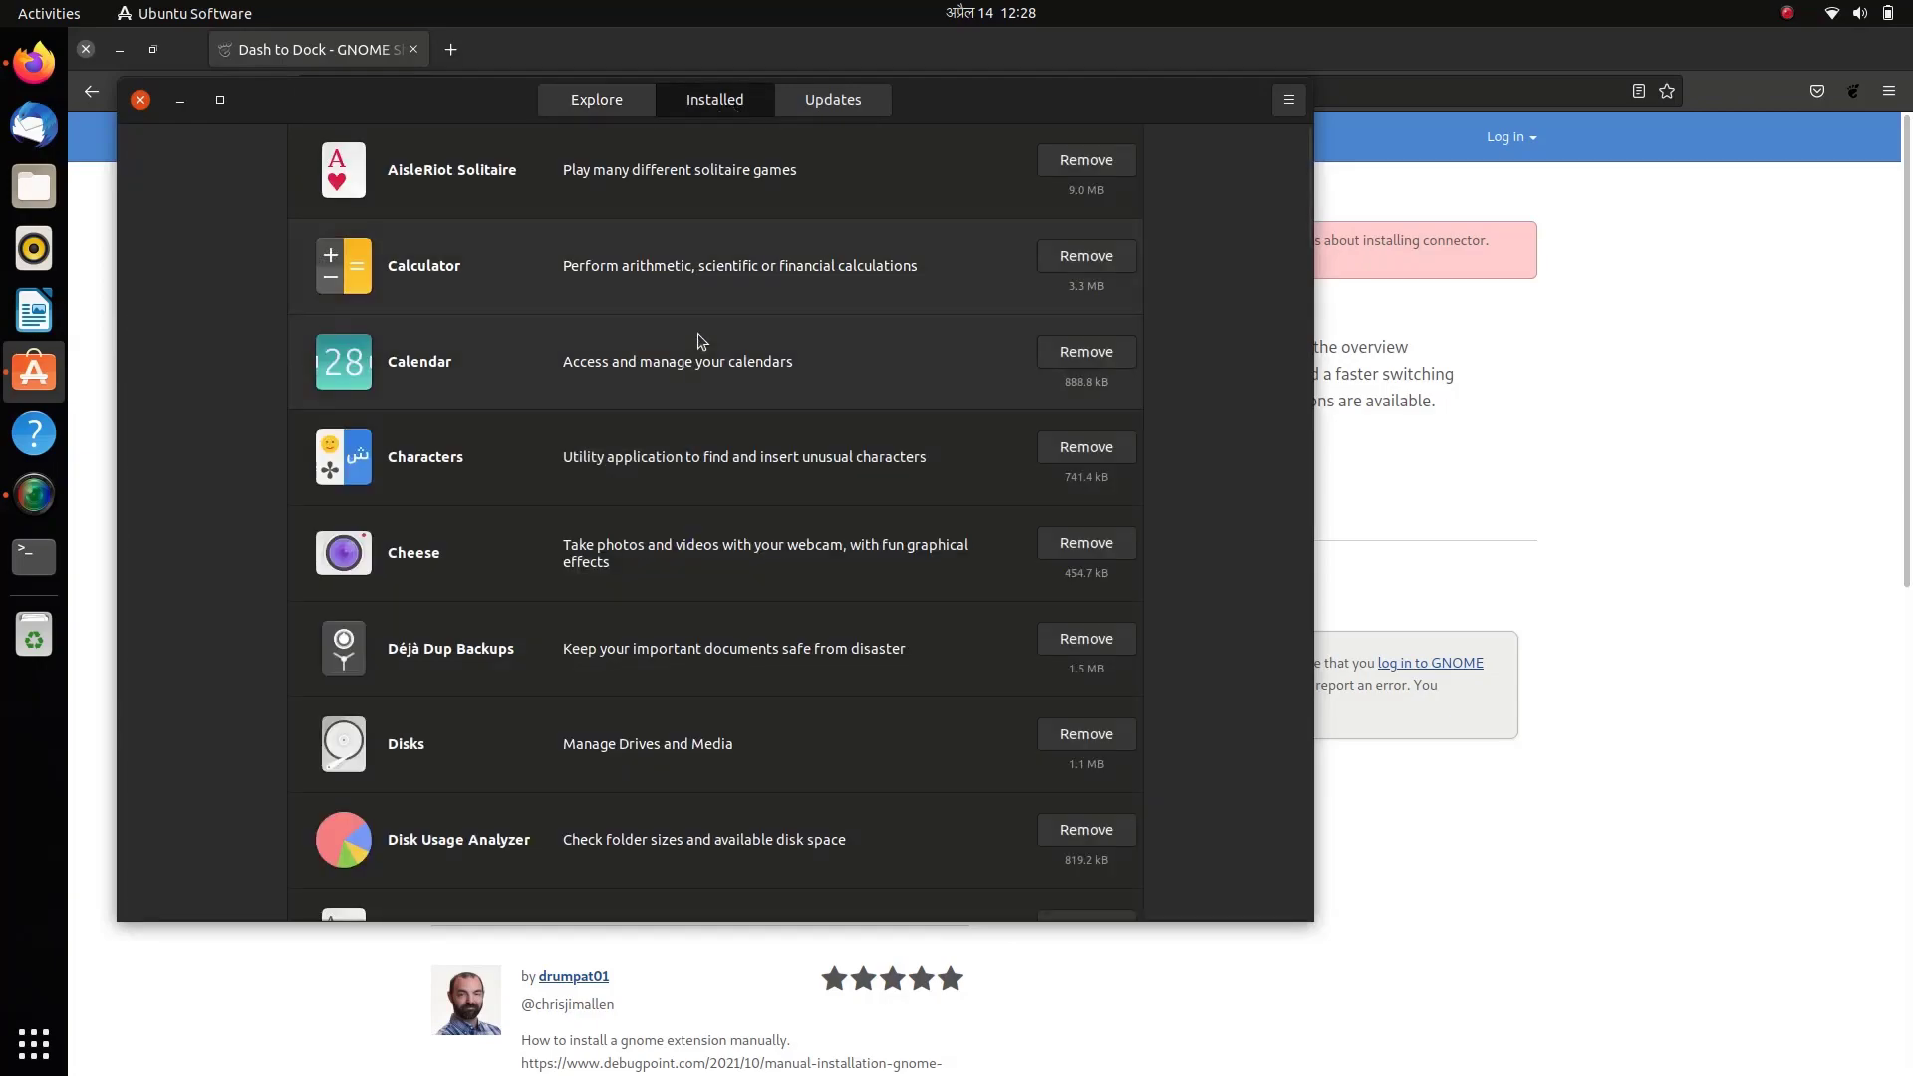
scroll(712, 341, down, 10)
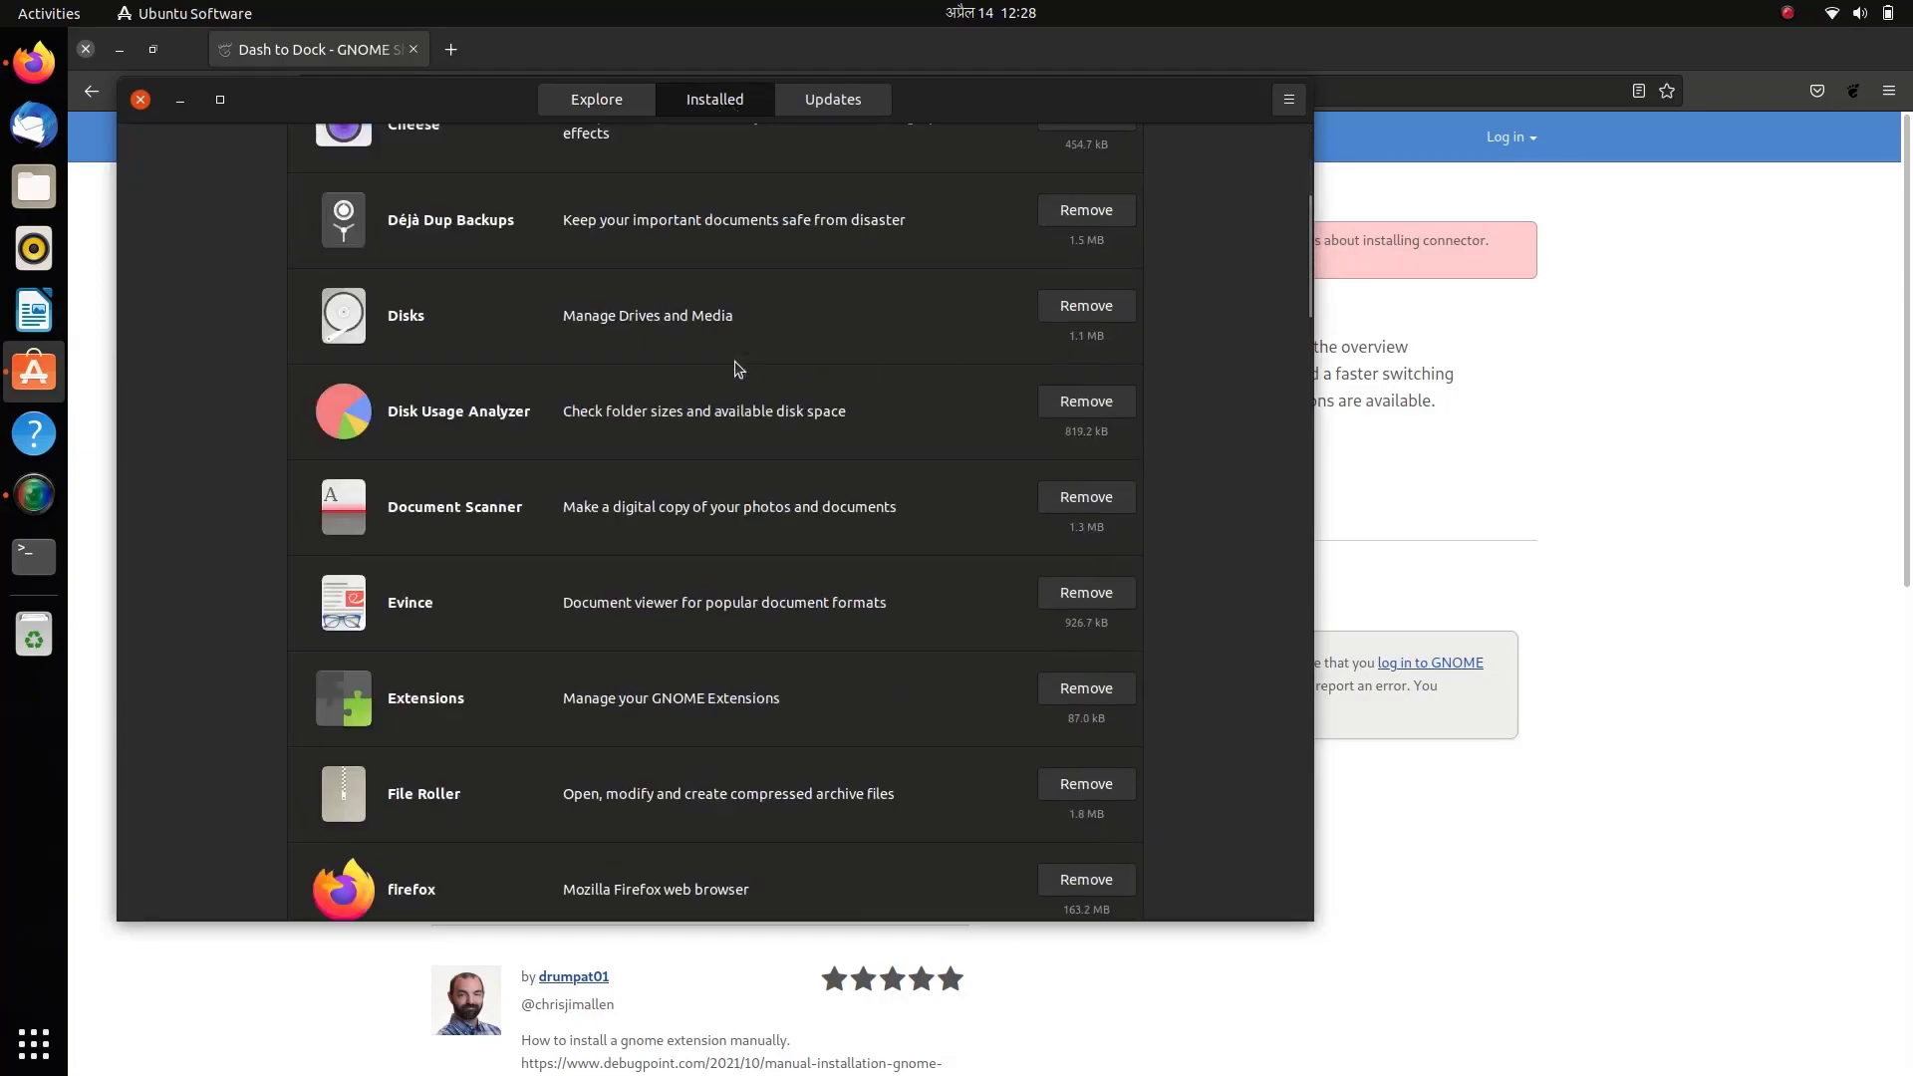
click(550, 700)
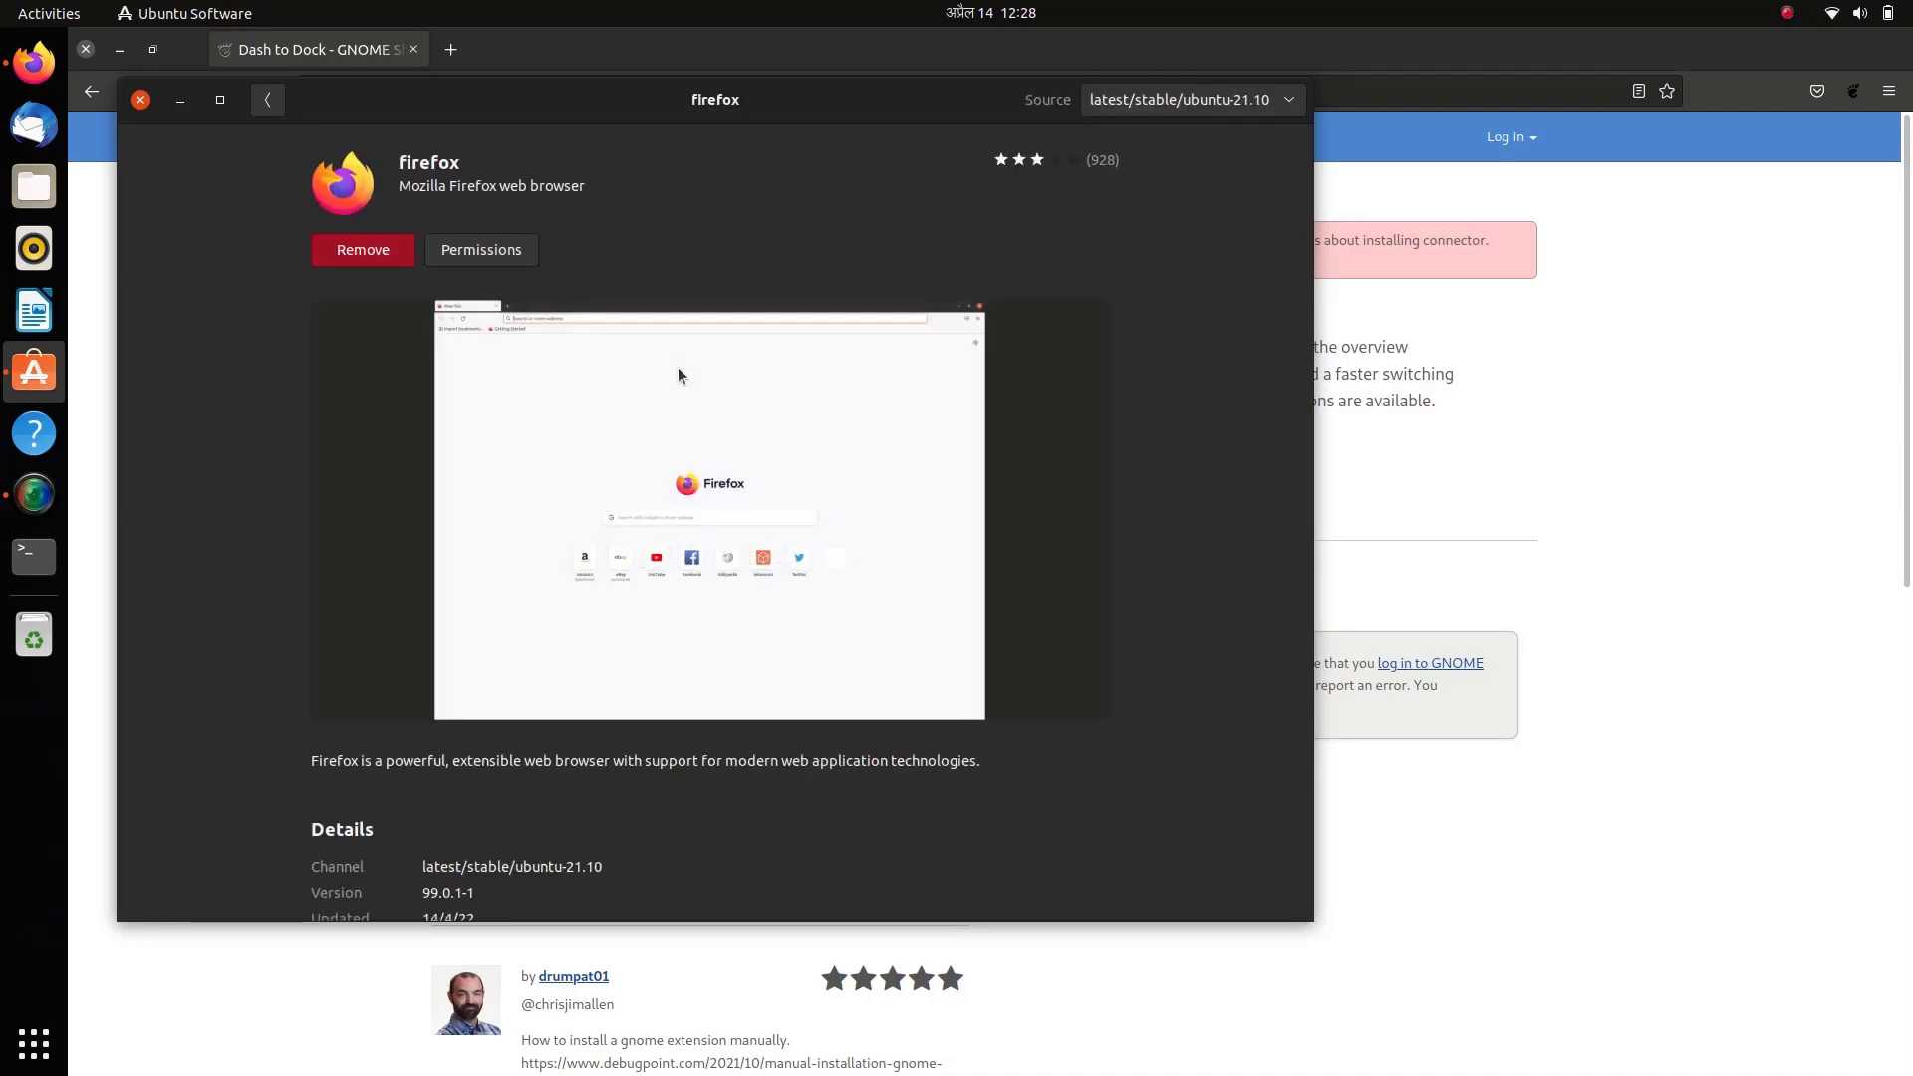
scroll(681, 375, down, 4)
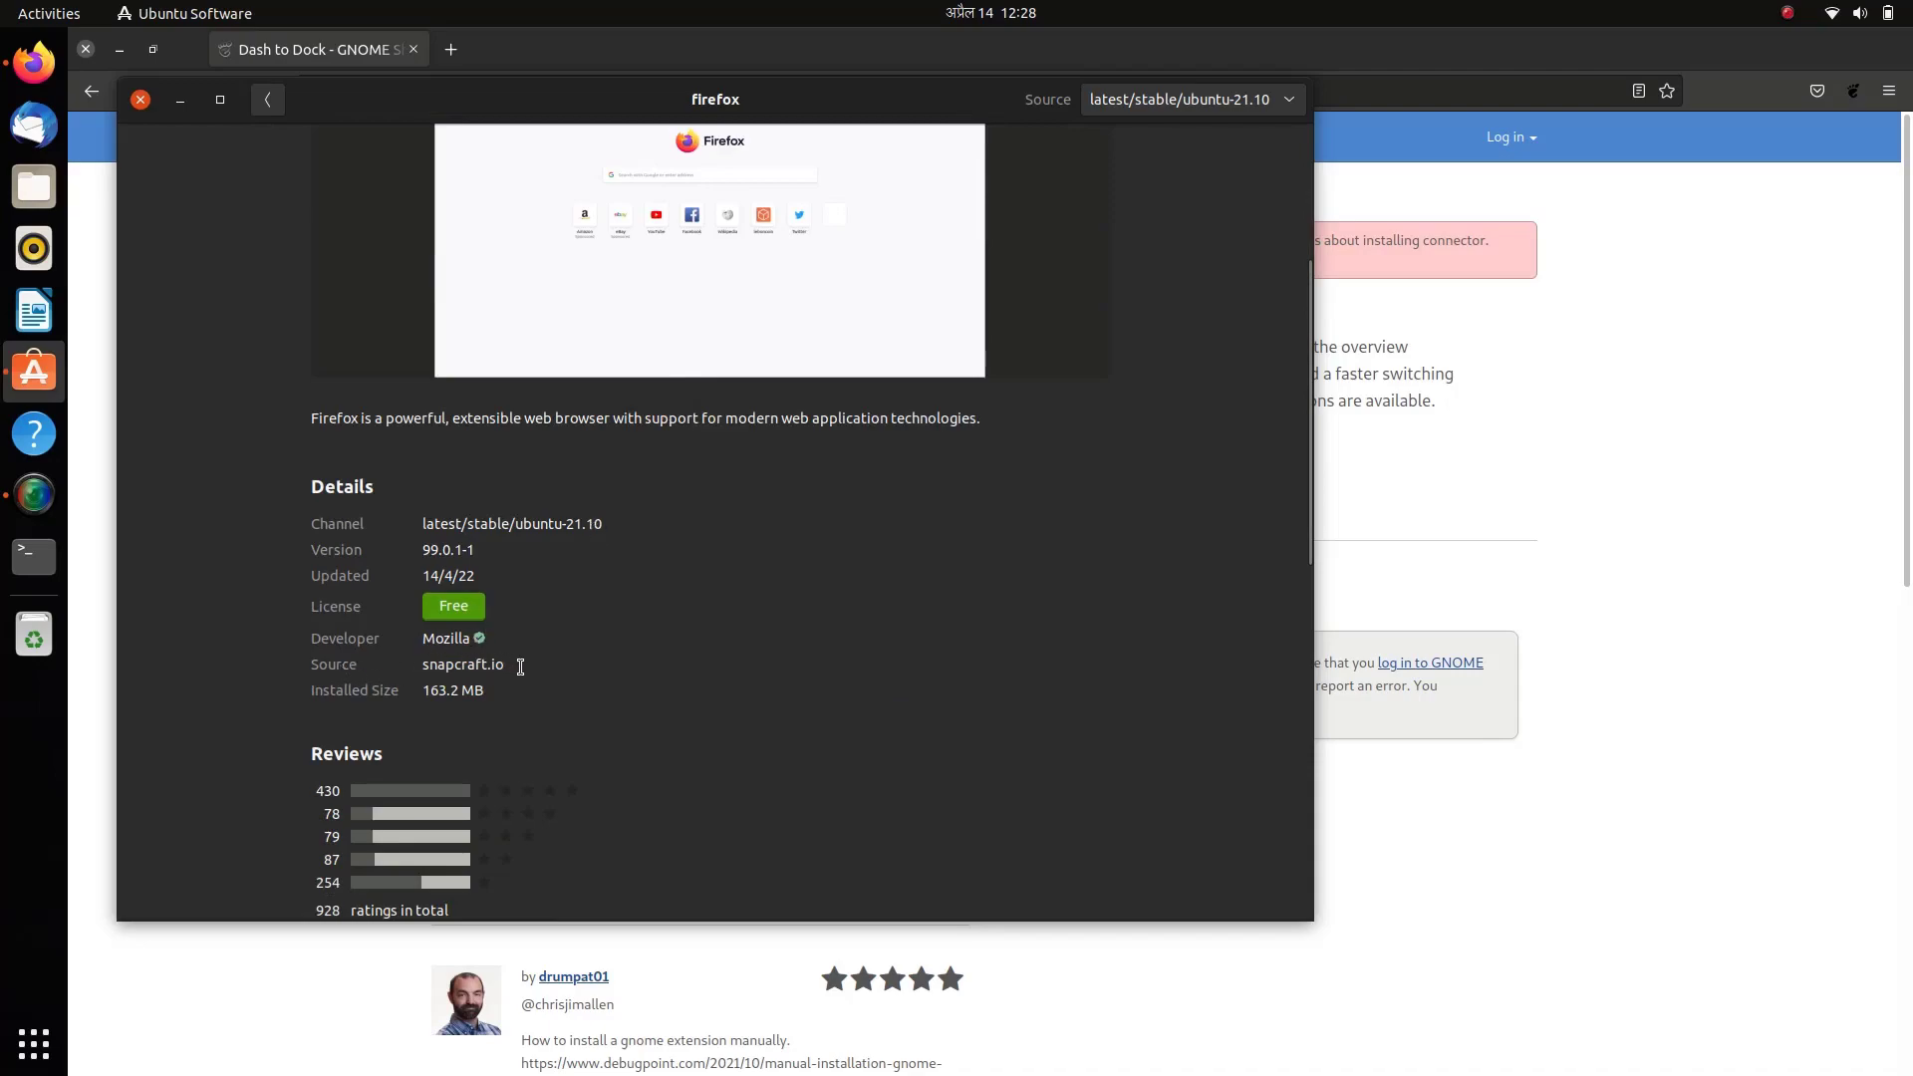
drag(520, 663, 414, 665)
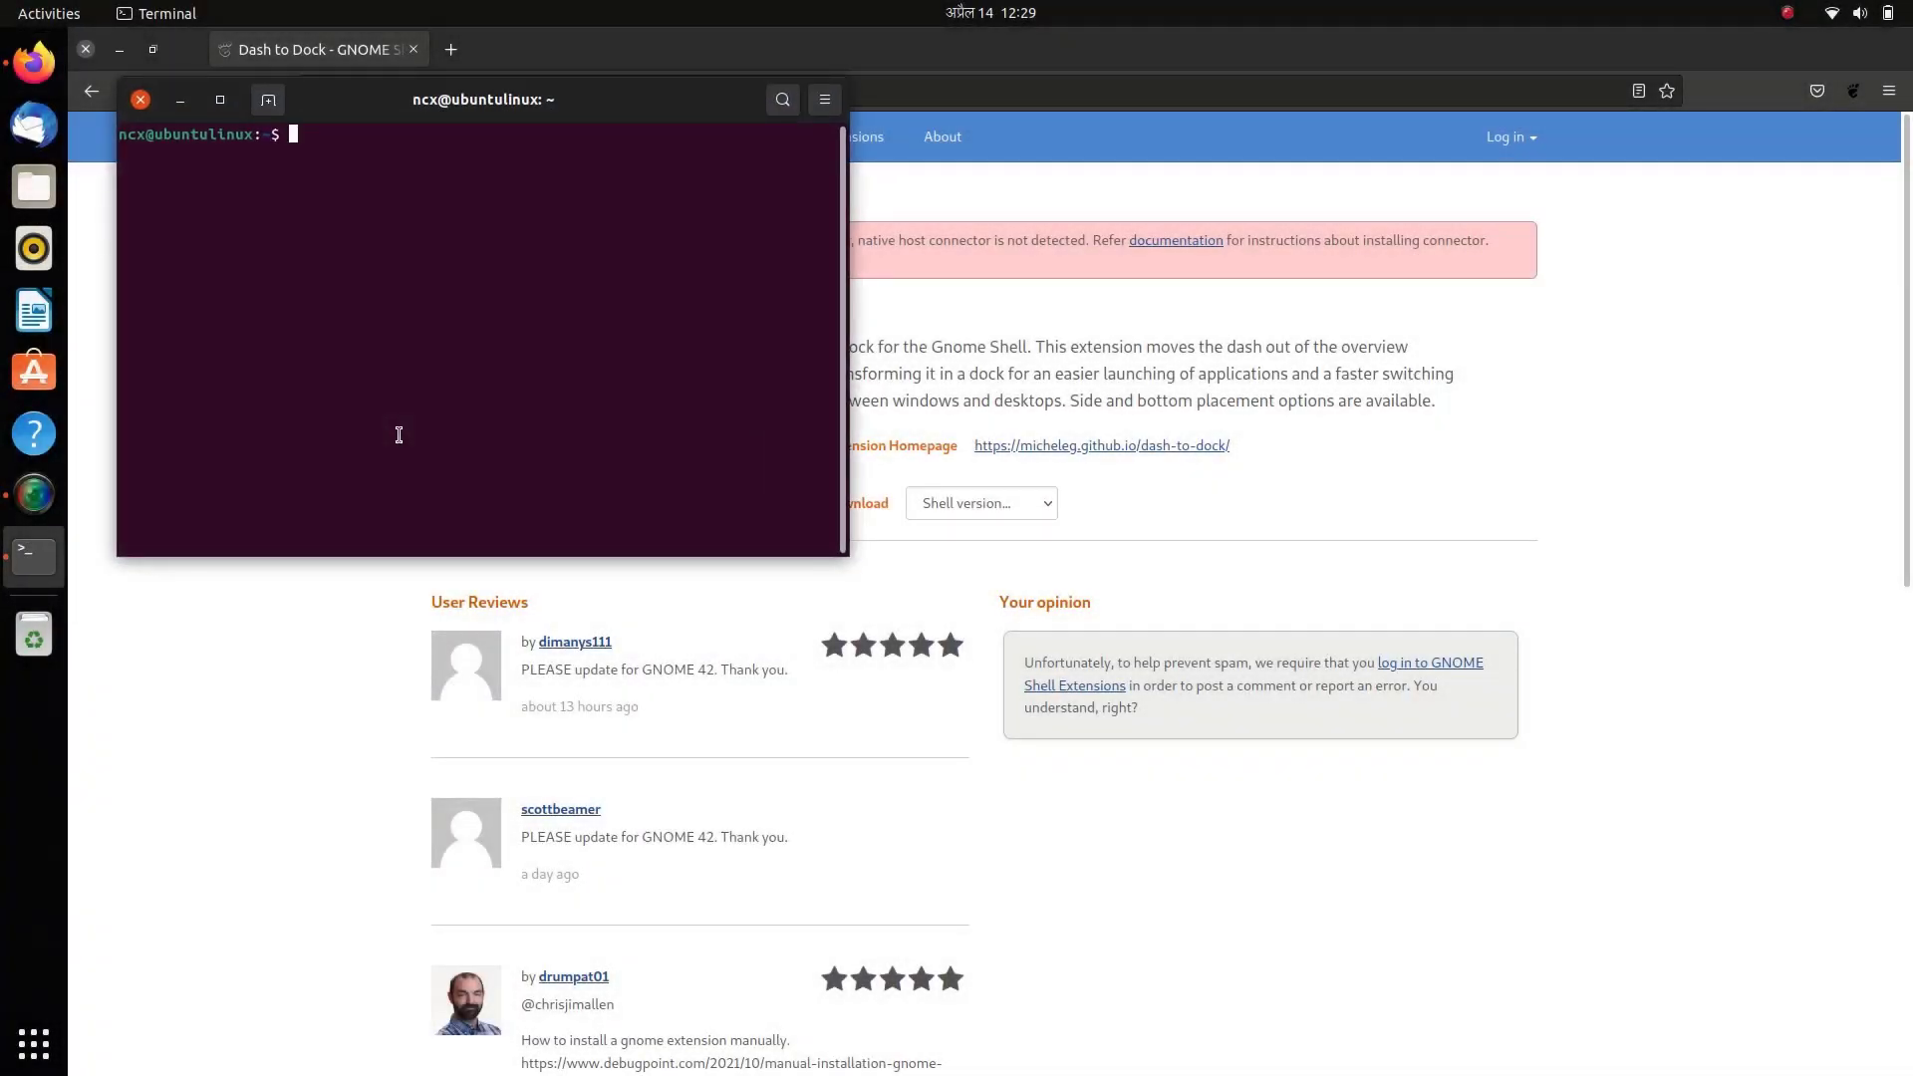
- Run 'sudo apt install firefox' to install the deb Firefox 99.0 package
text(sudo apt install firefox)
key(Return)
key(Return)
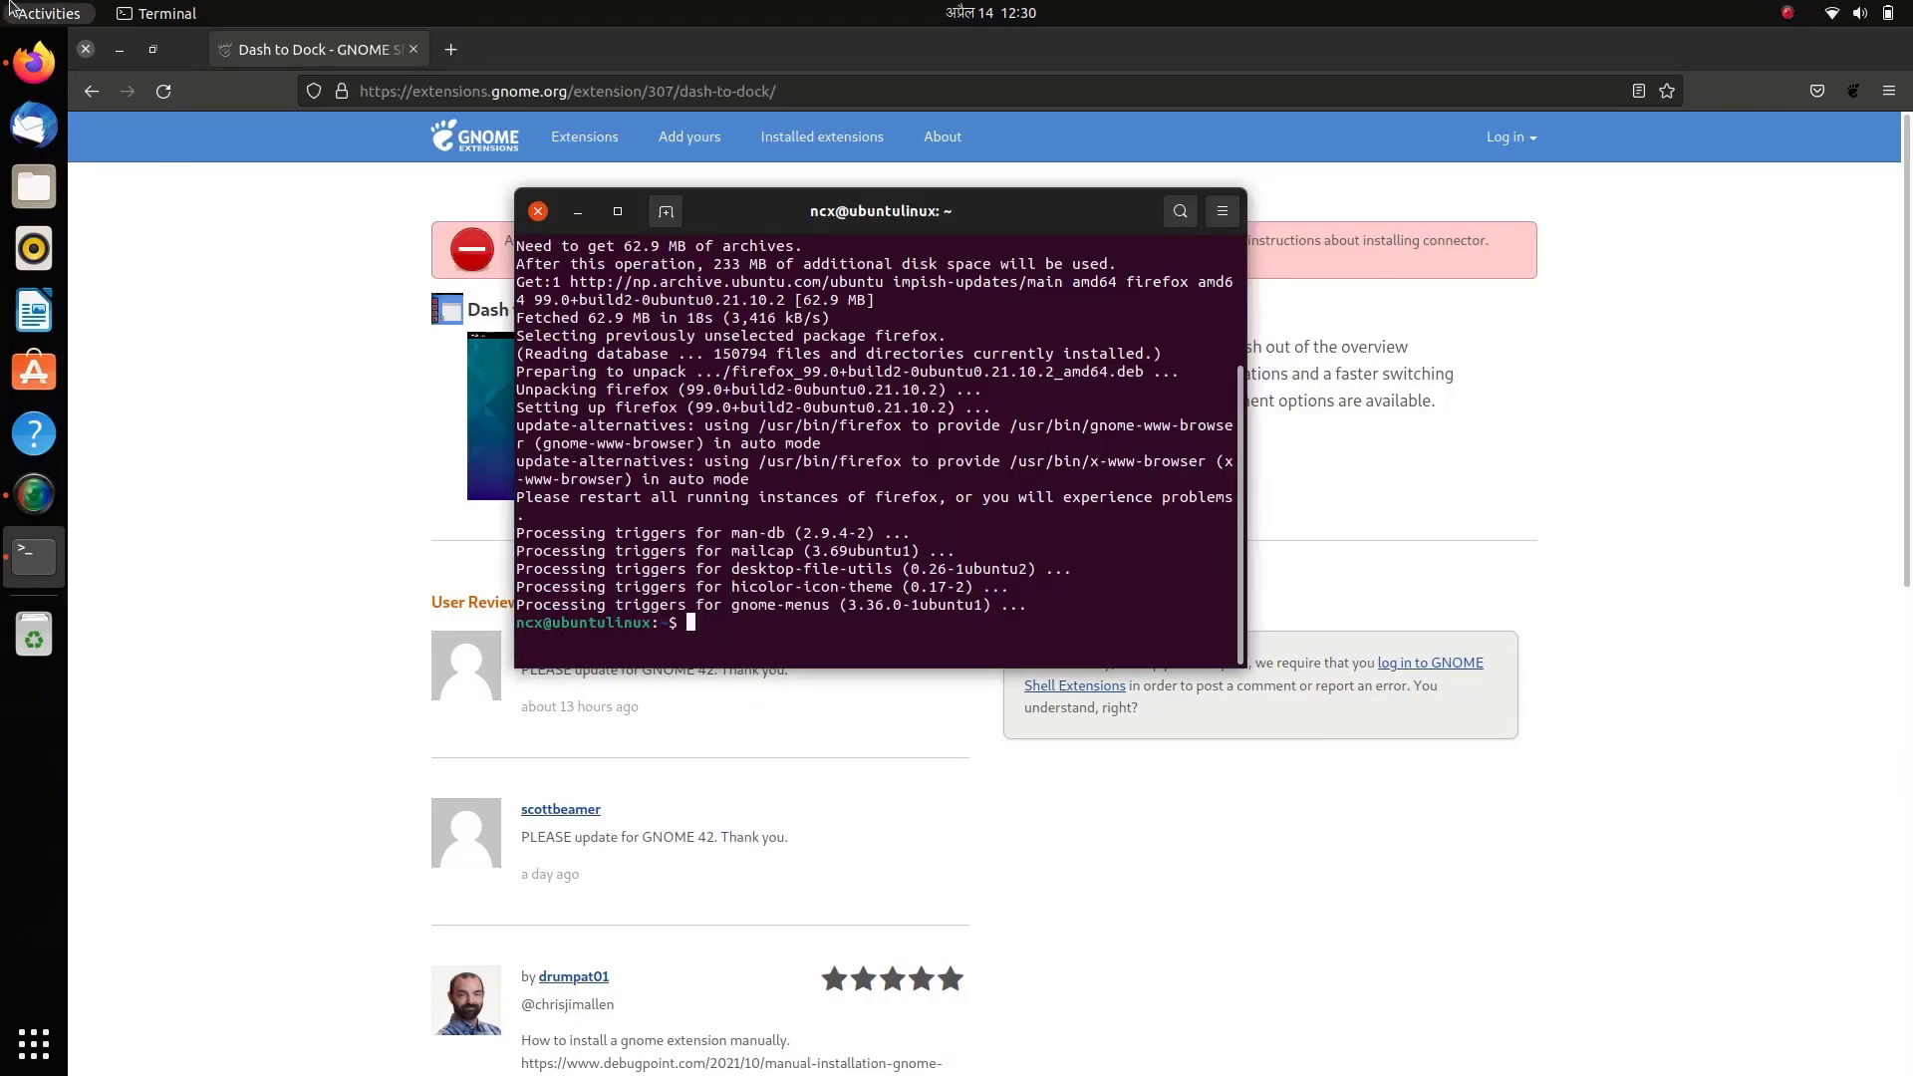
- Launch Firefox Web Browser from the second page of the app grid
click(17, 1032)
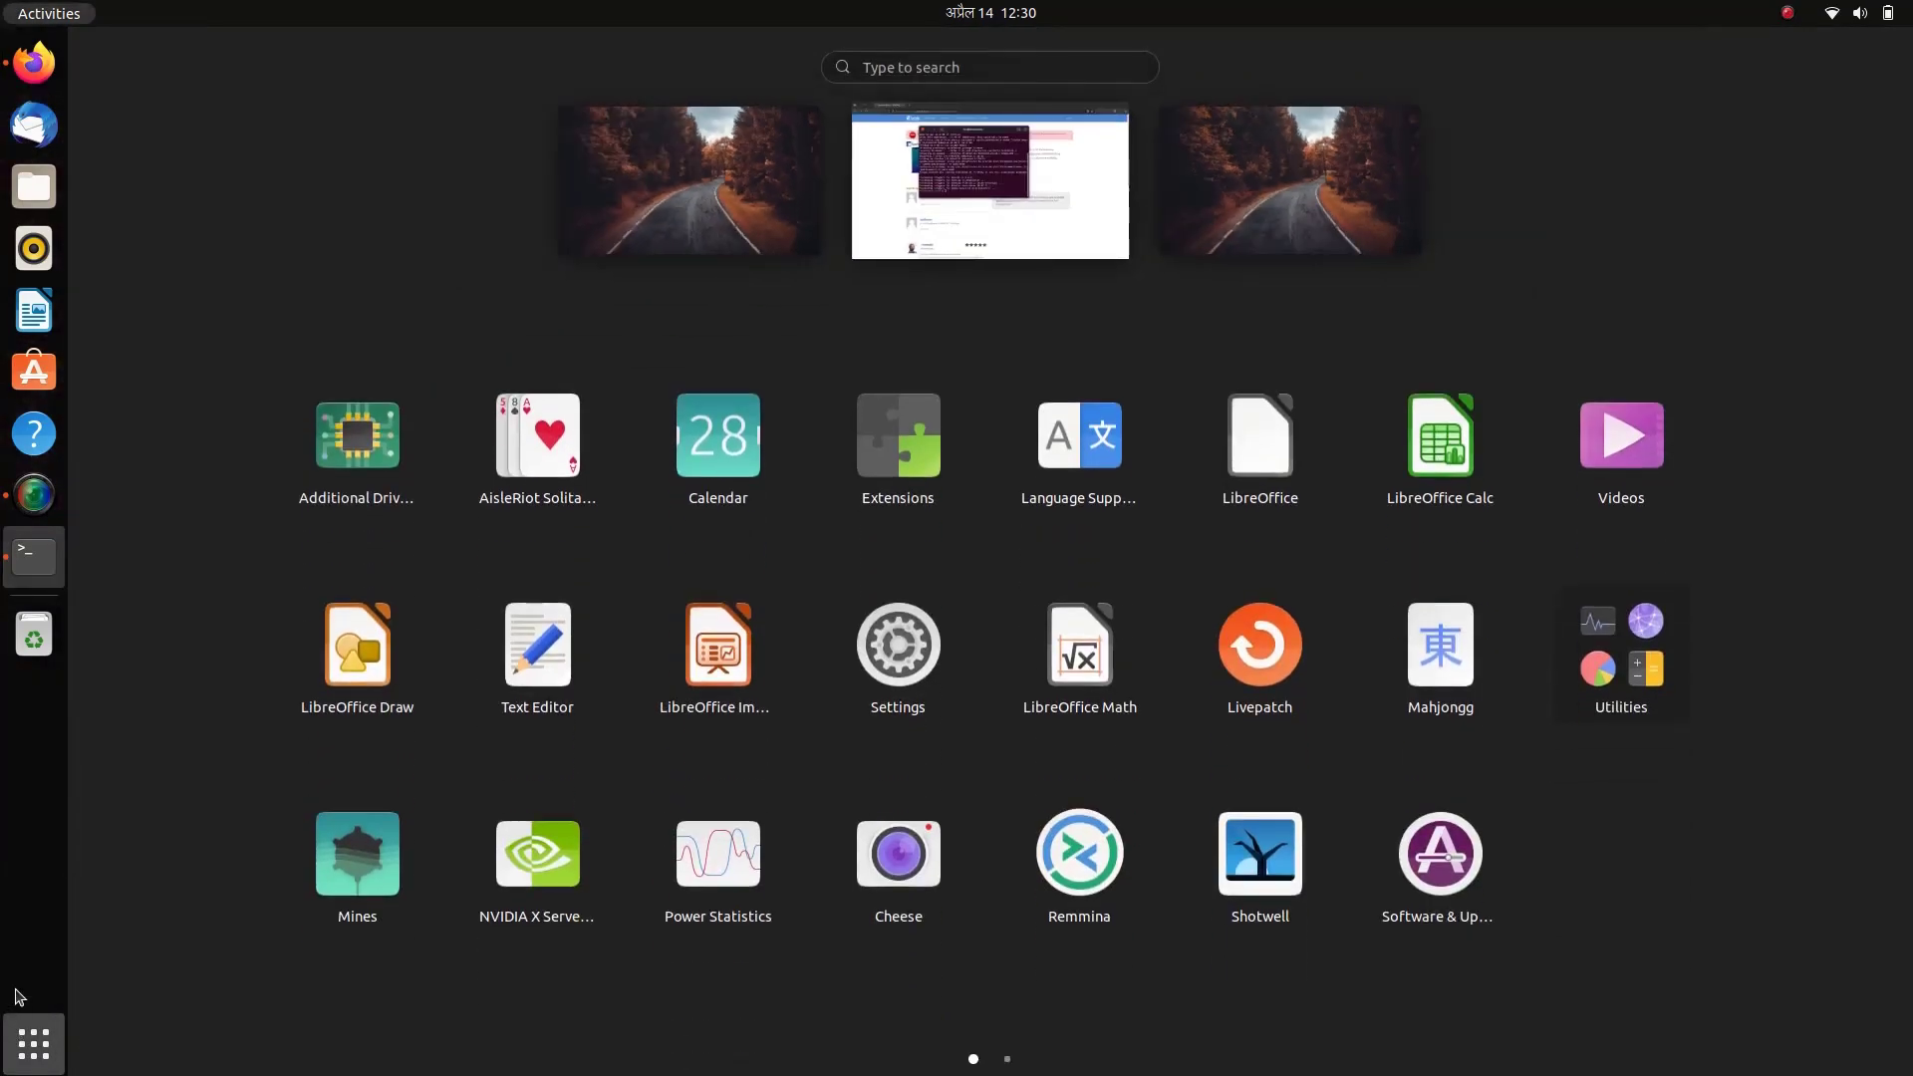
scroll(964, 648, down, 1)
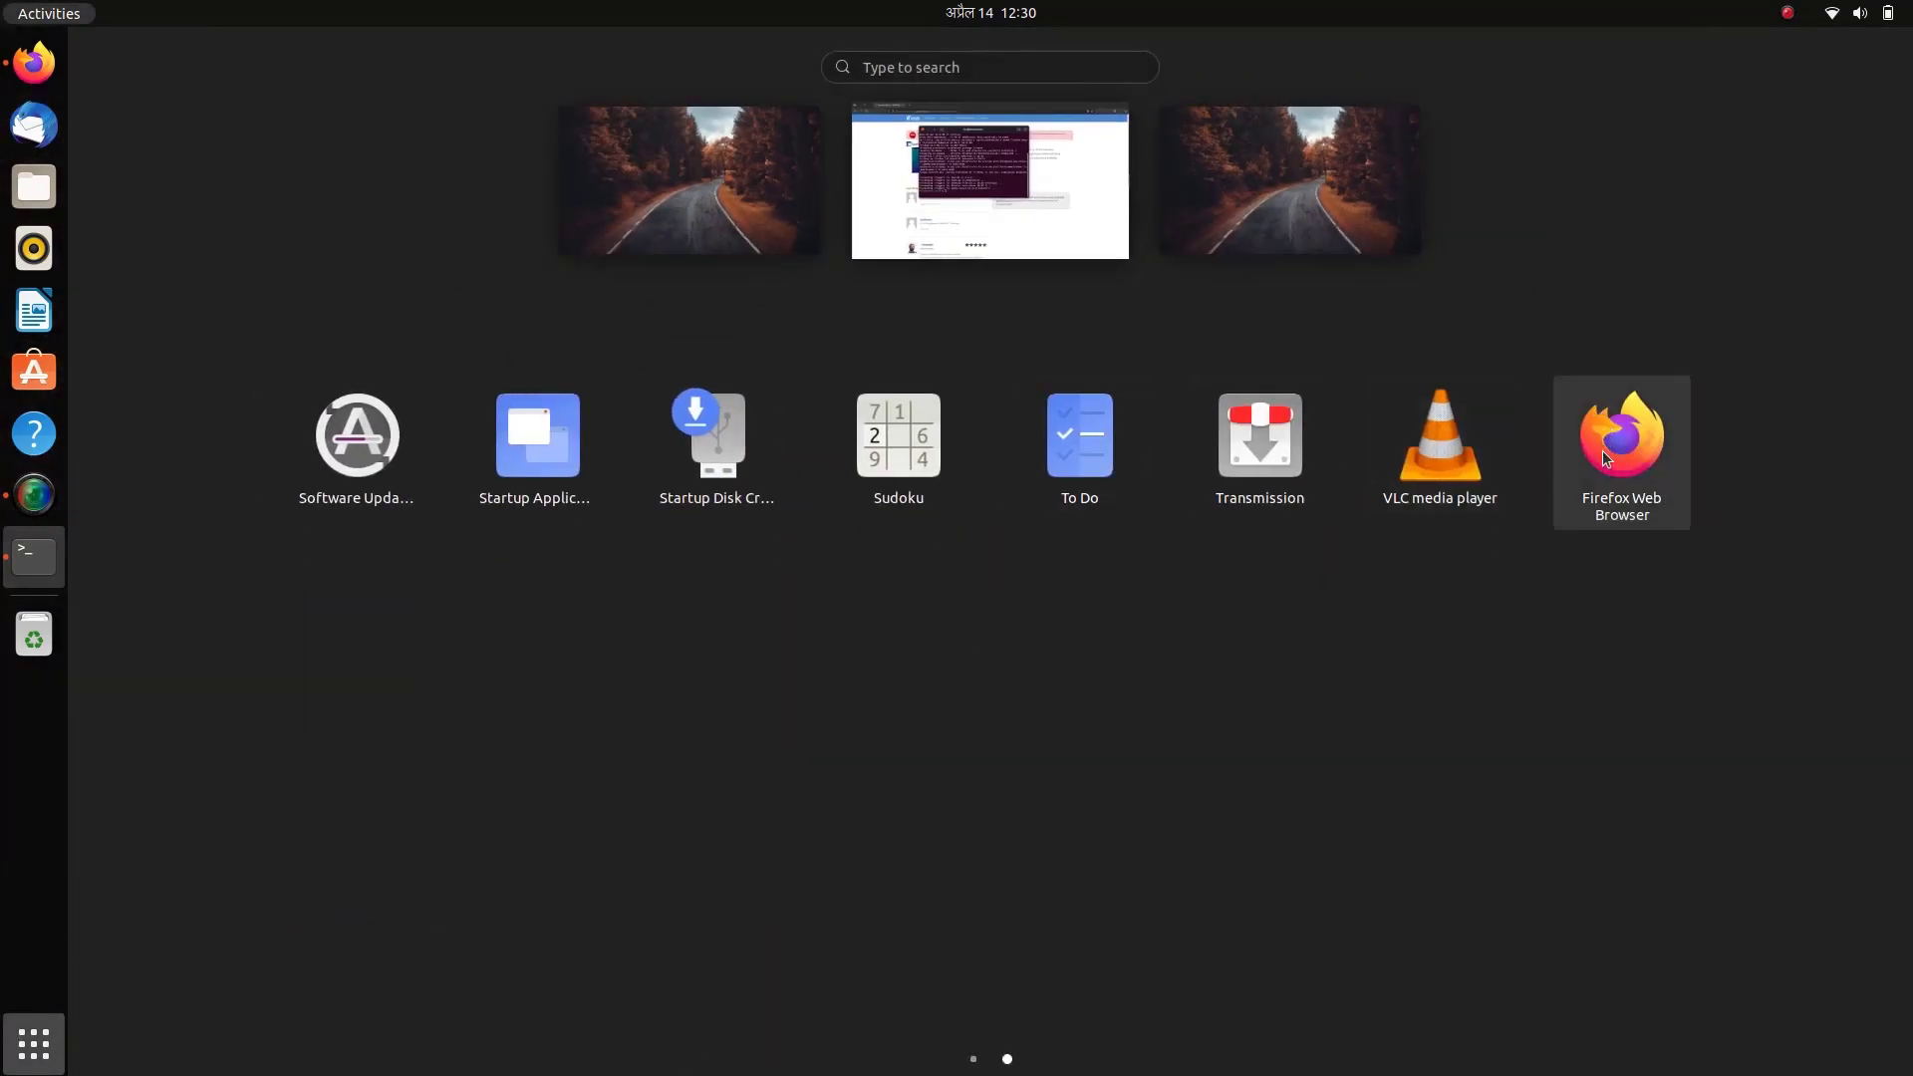
click(1605, 458)
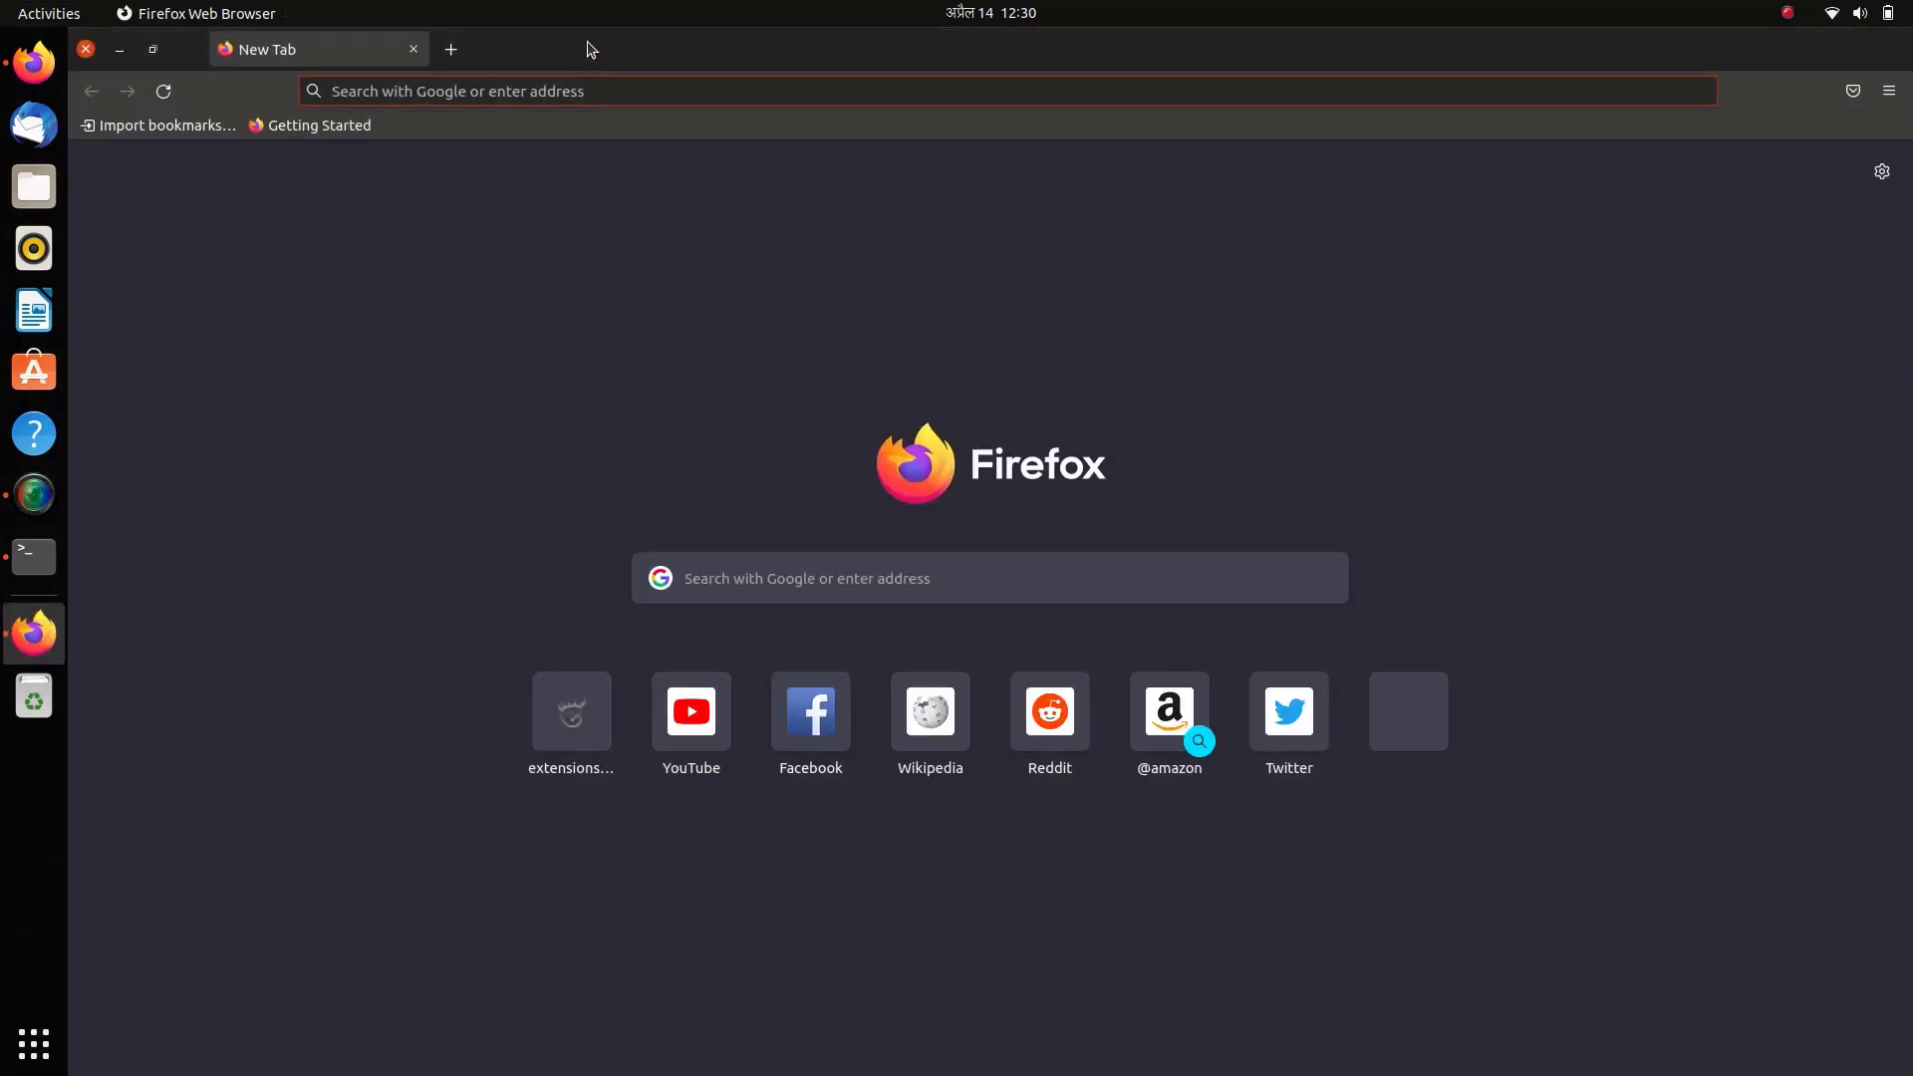
drag(598, 51, 701, 14)
- Load extensions.gnome.org and add the GNOME Shell integration add-on with its permissions
click(691, 97)
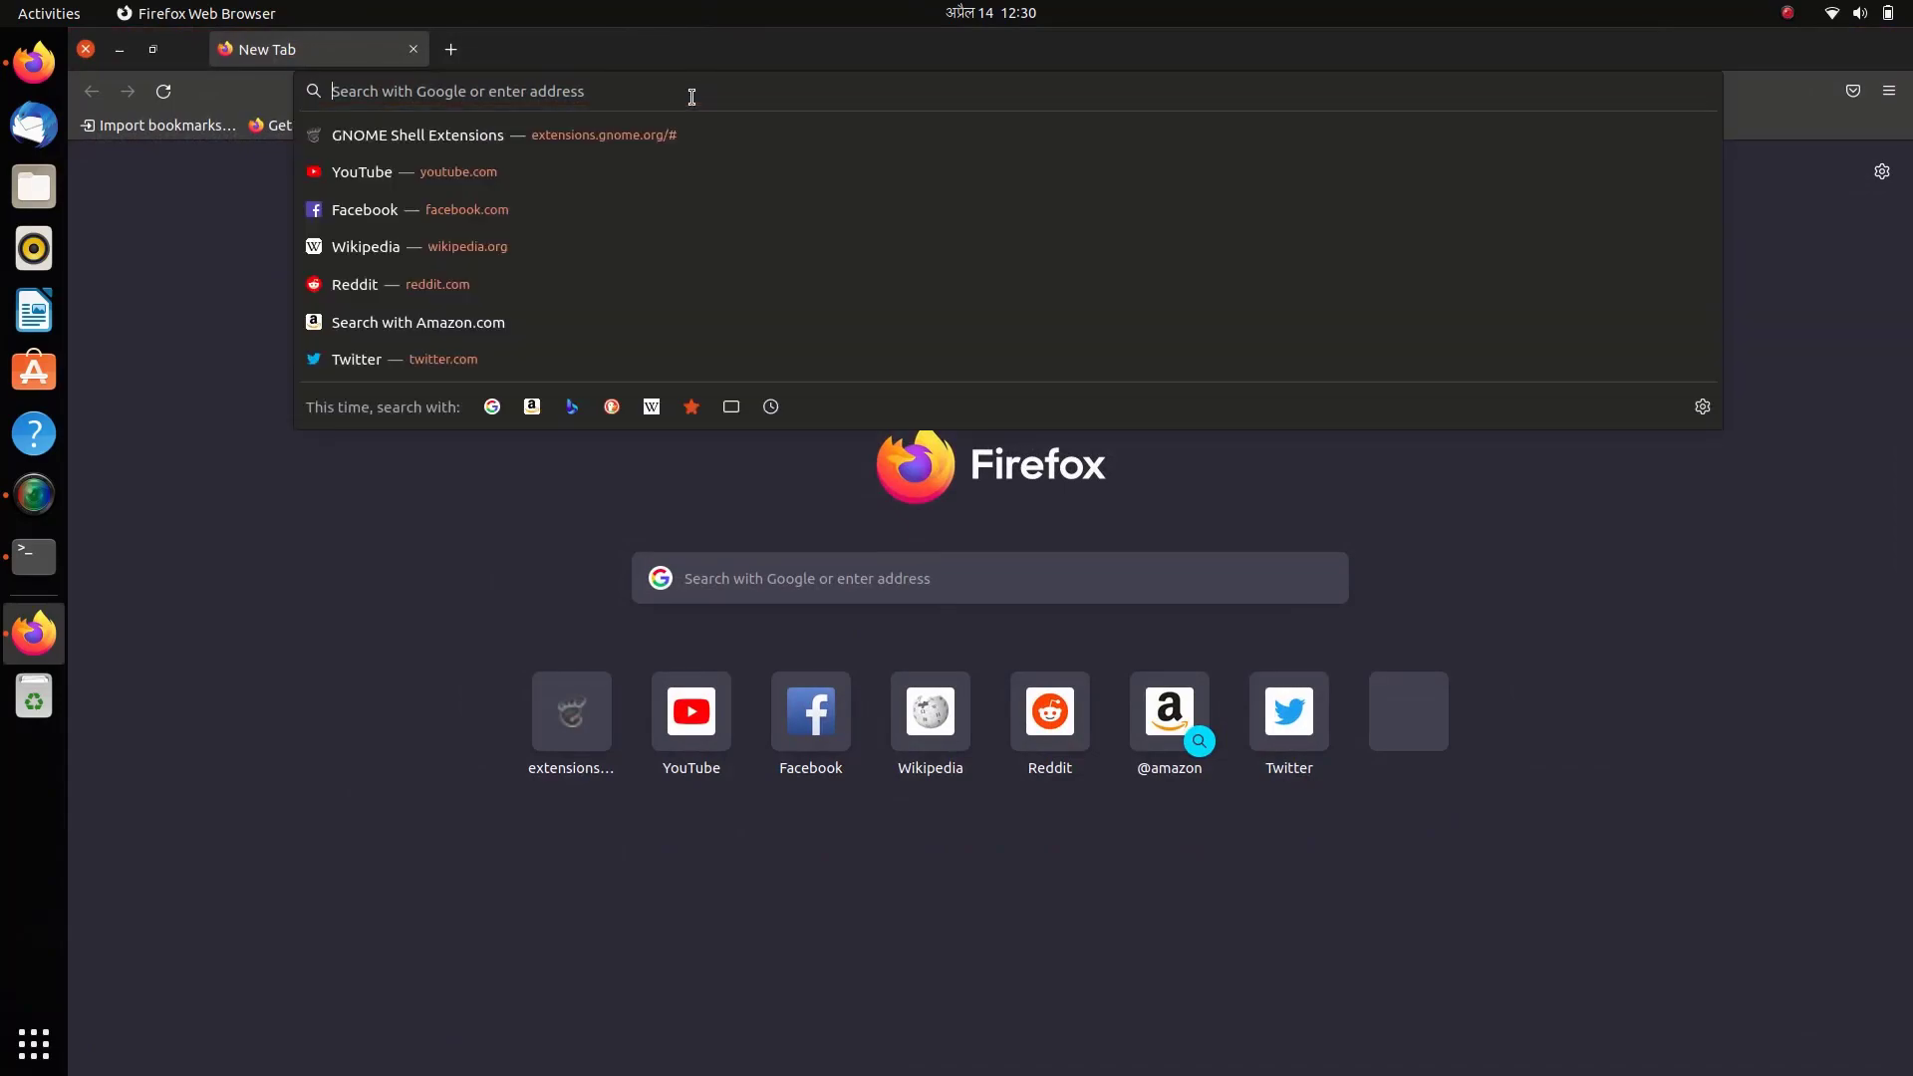
text(extensions.gnome.org/)
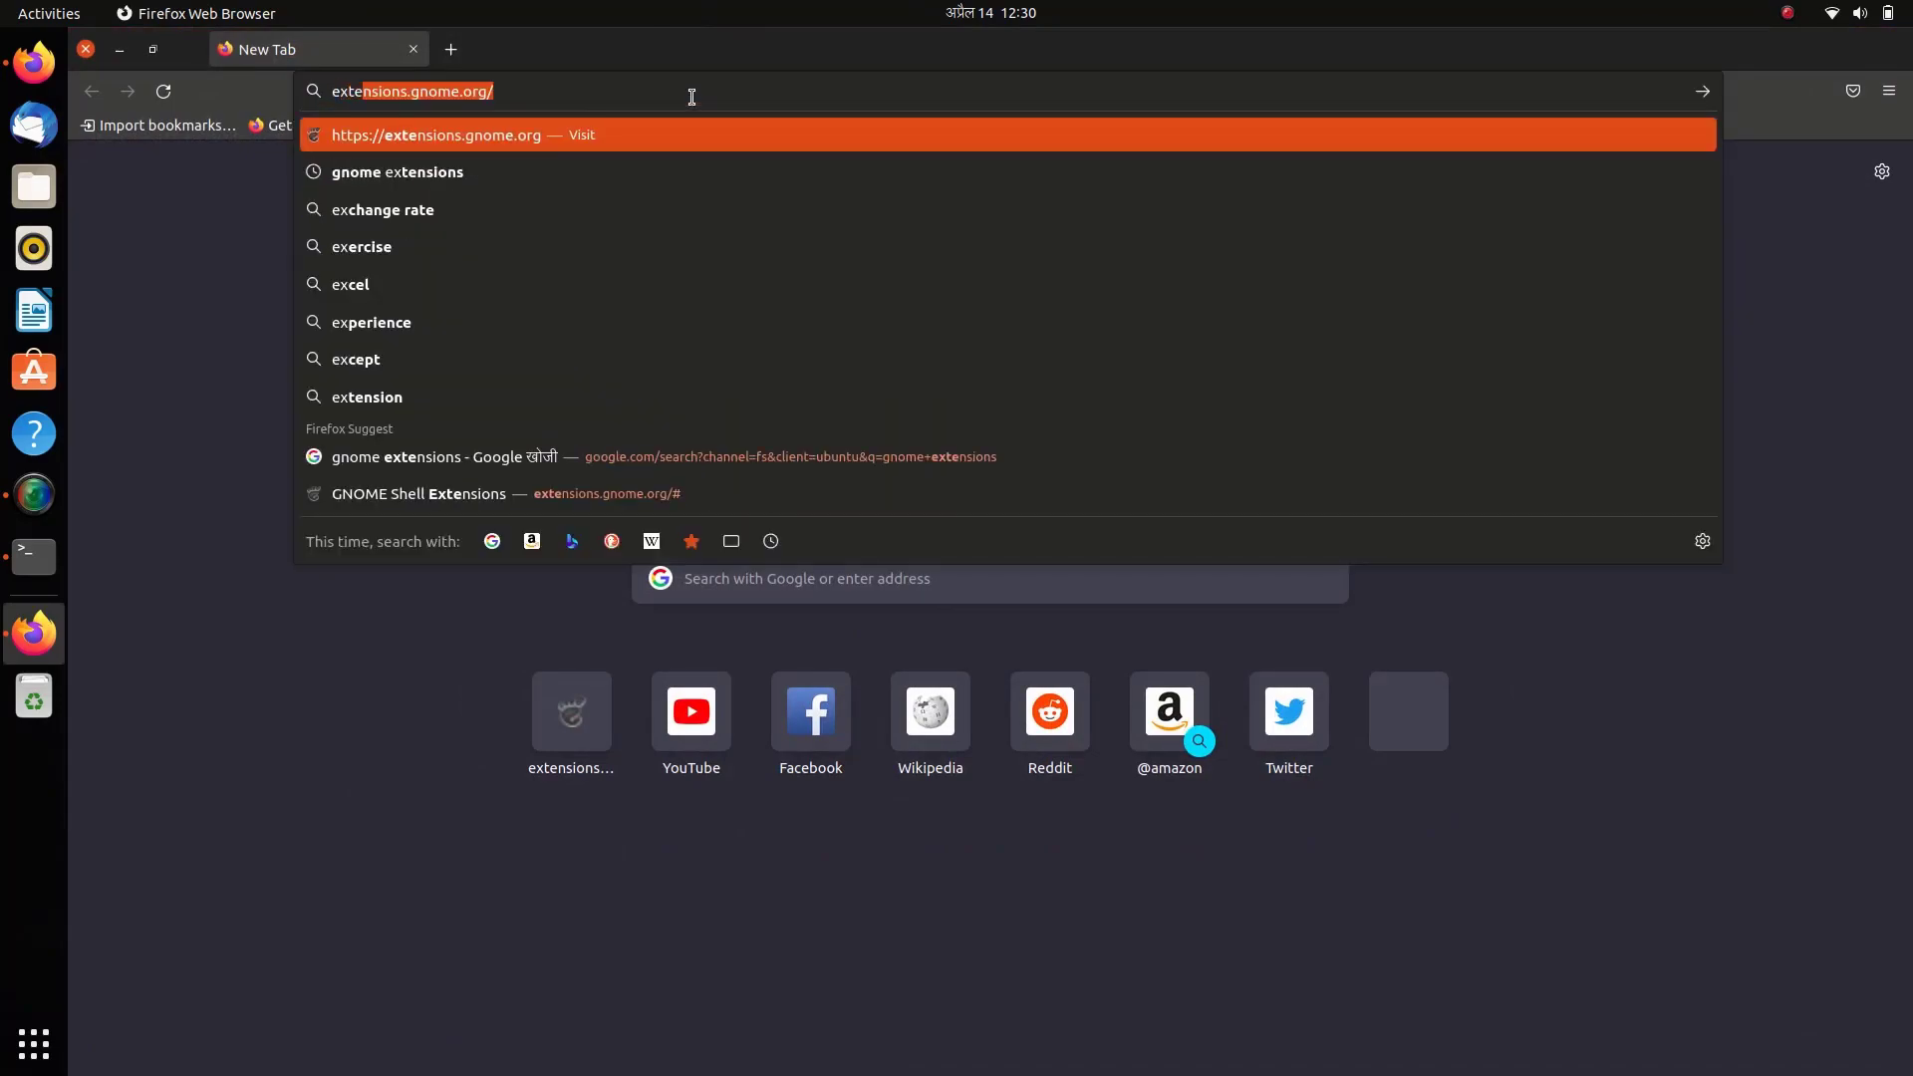
key(Return)
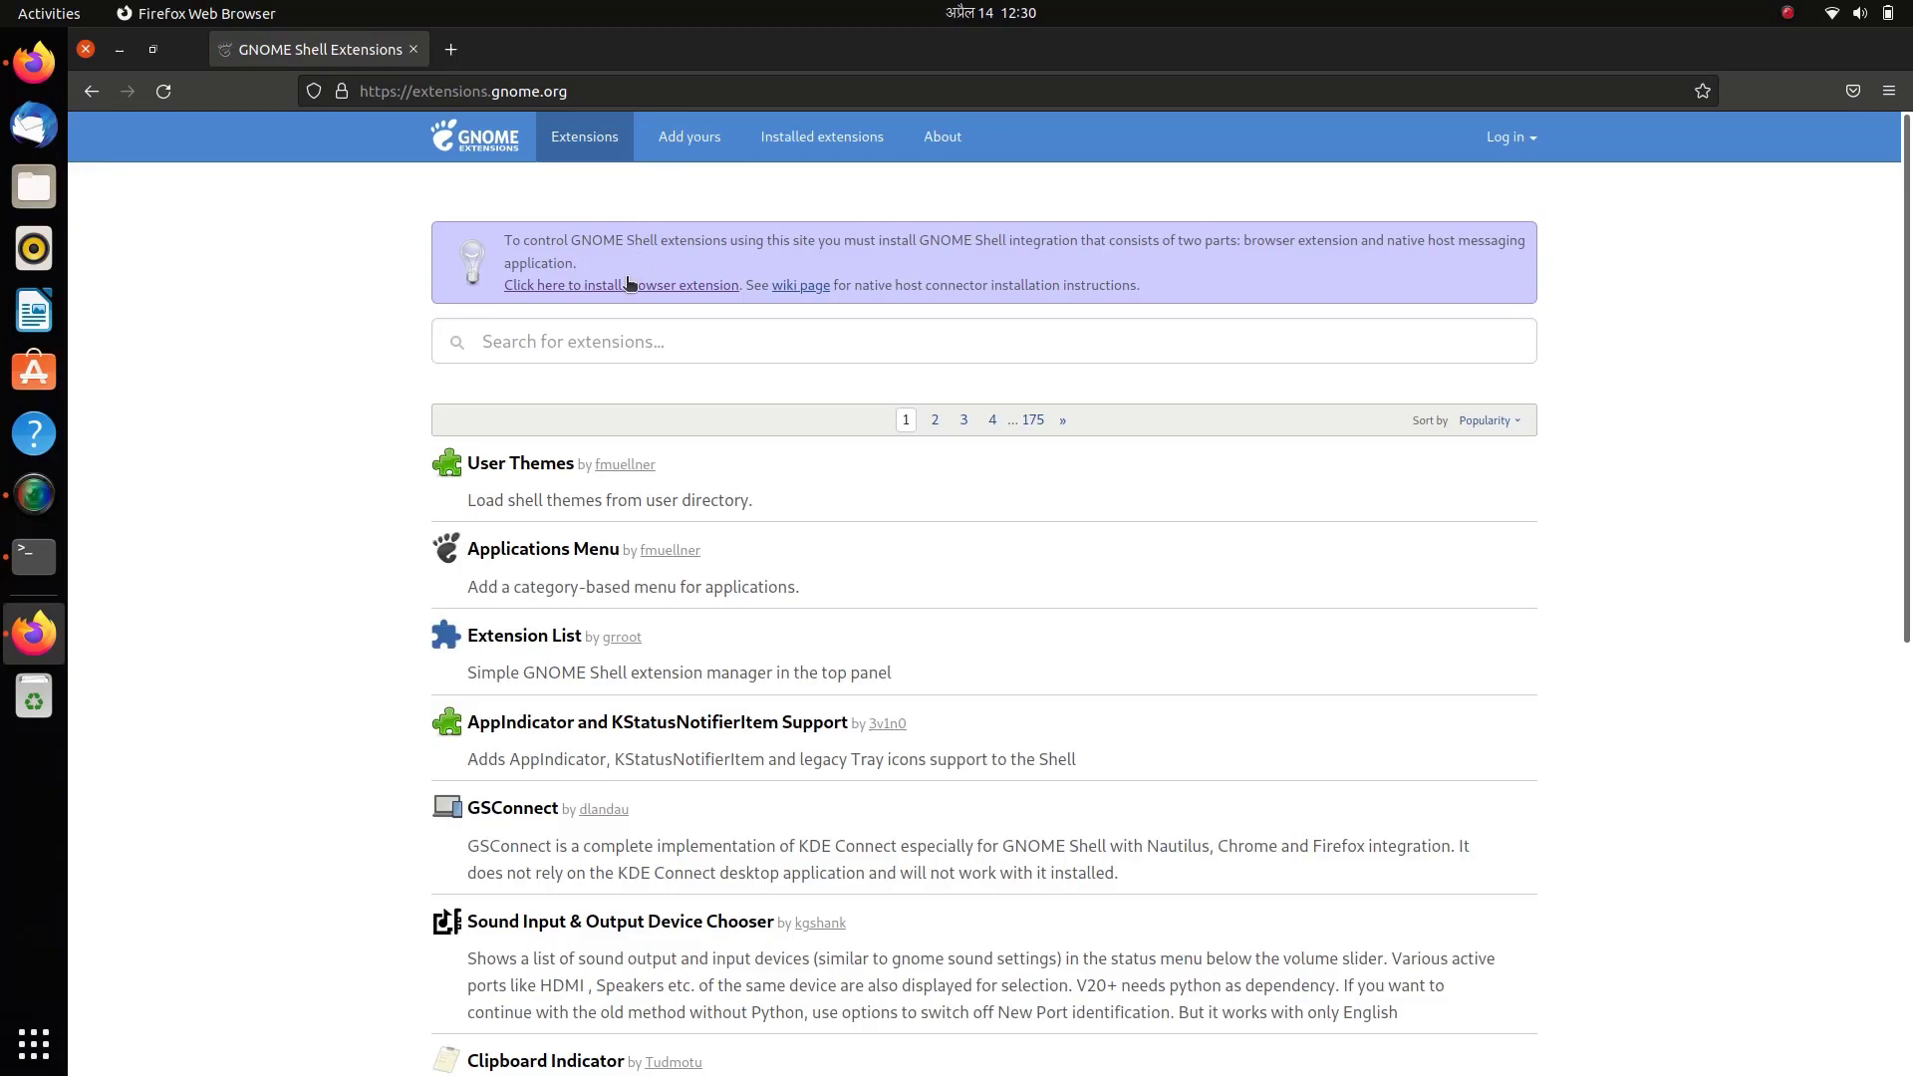
click(625, 286)
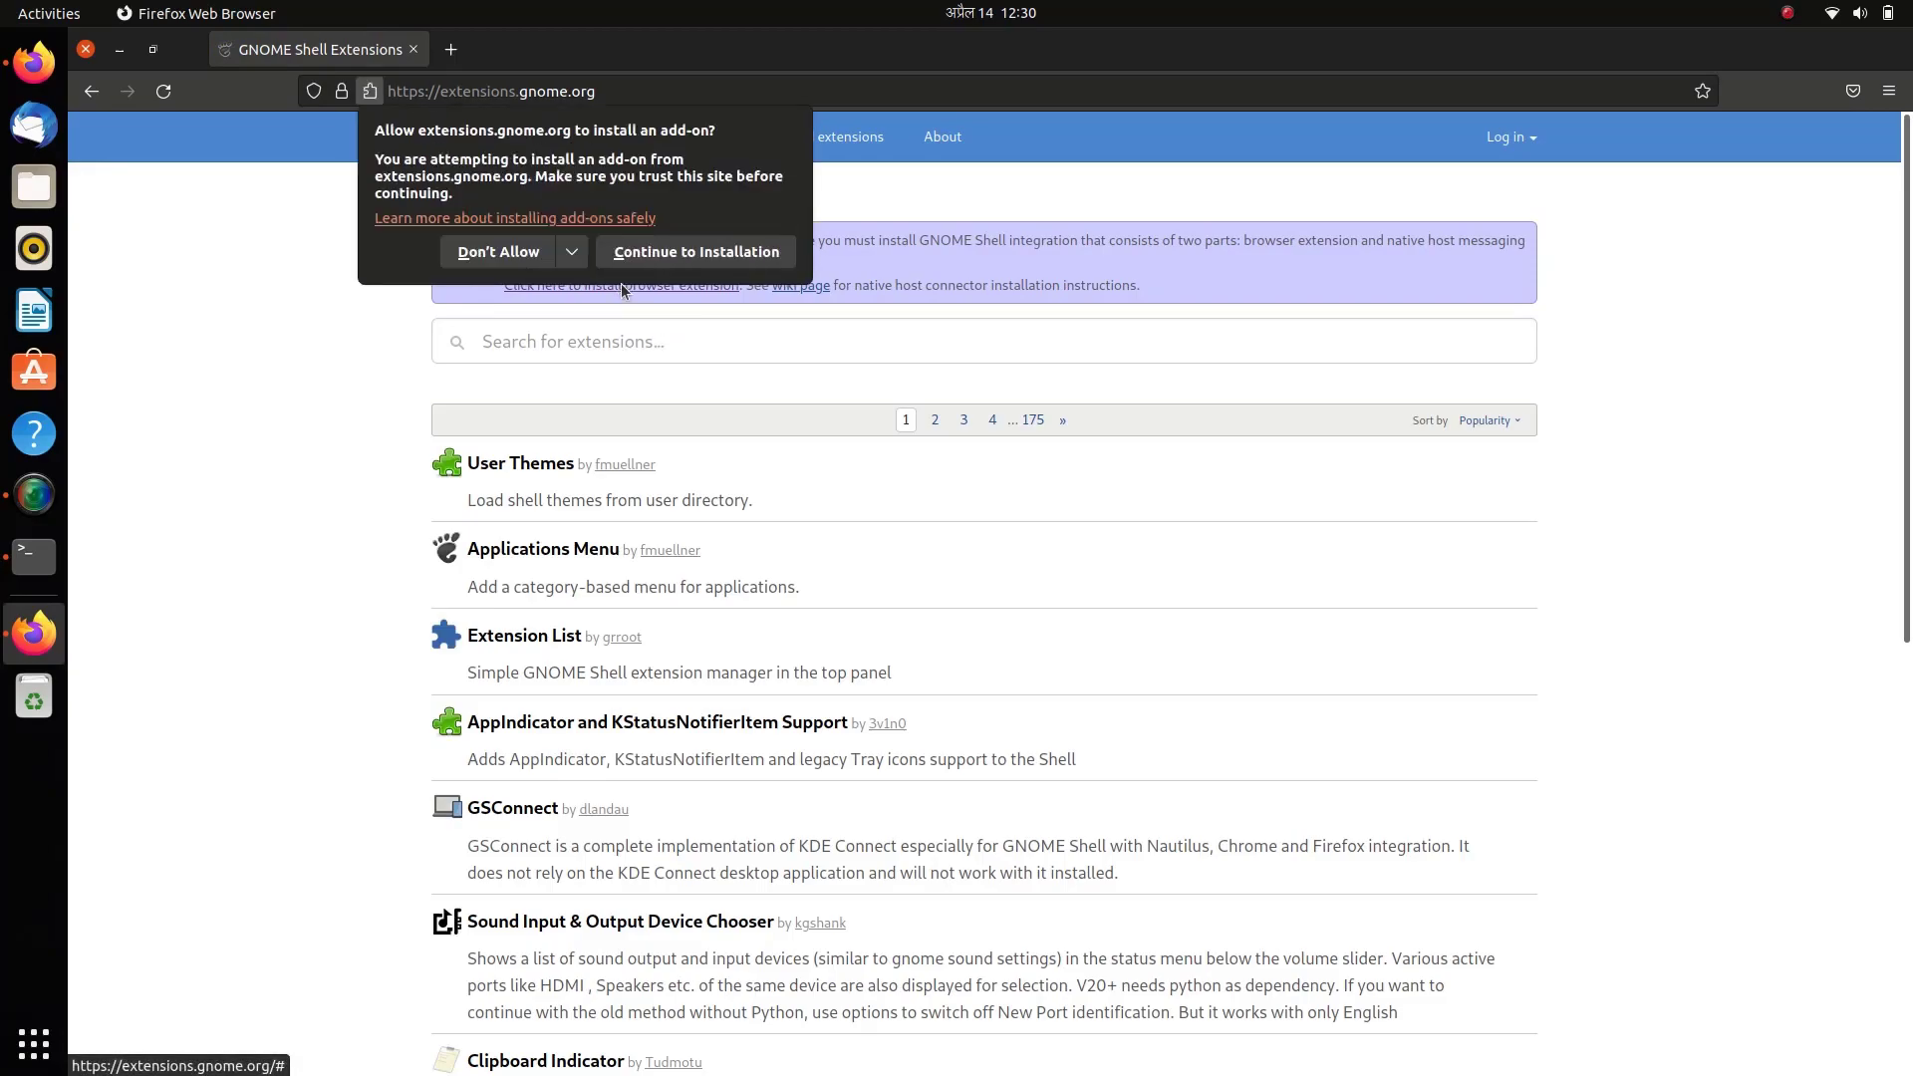
click(733, 255)
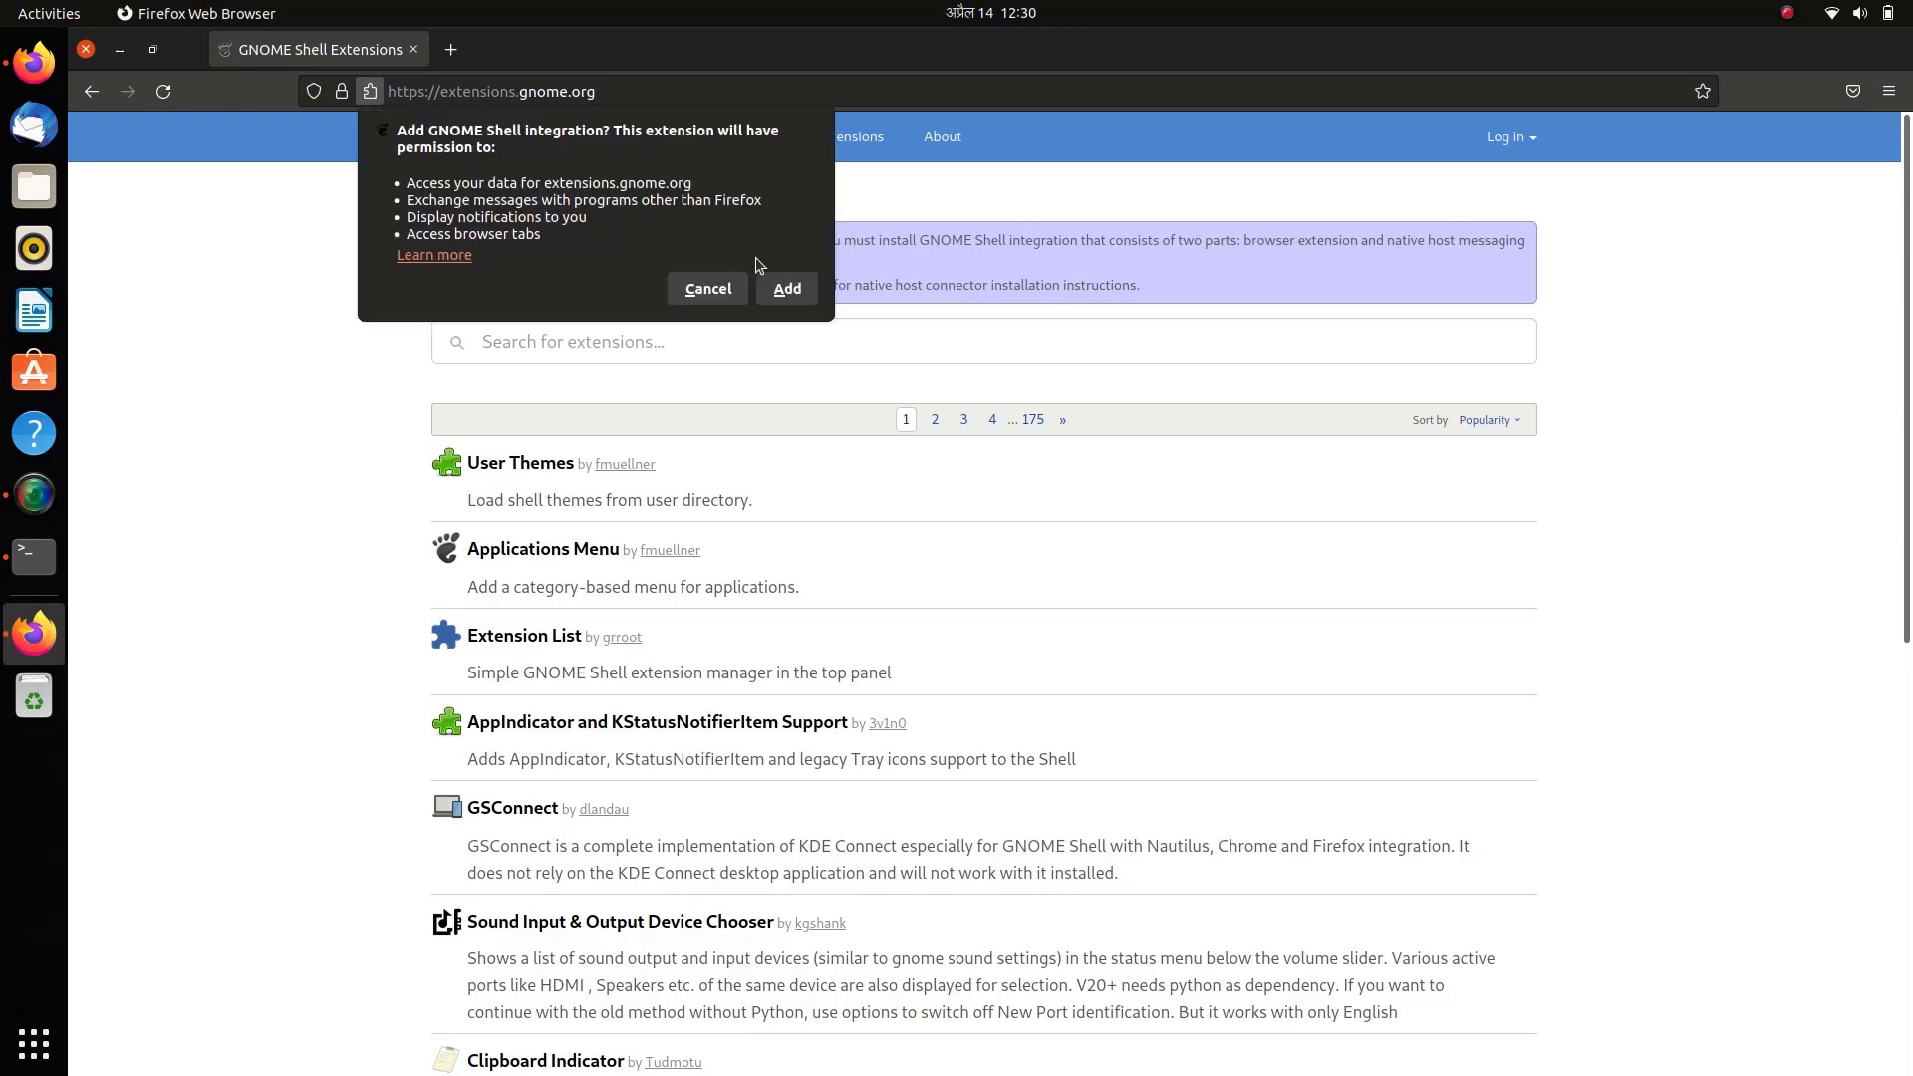
click(787, 287)
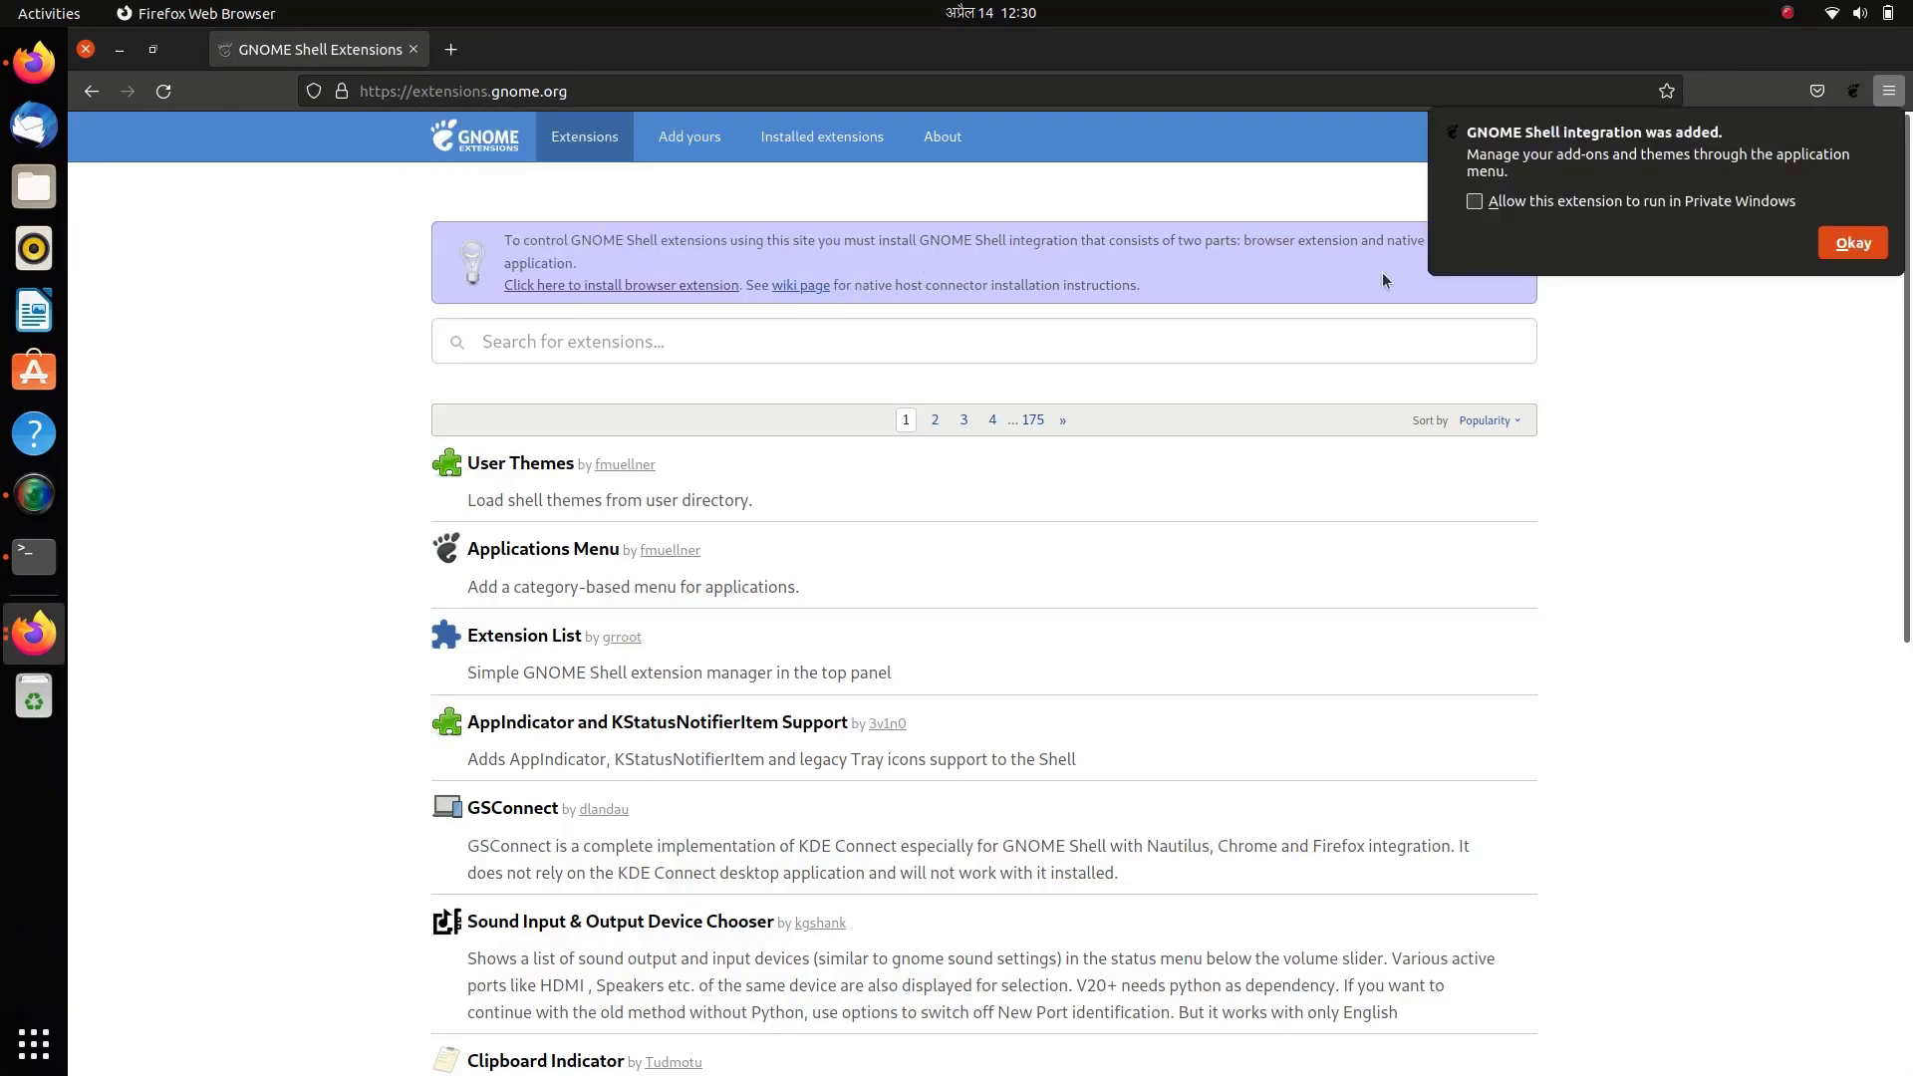
click(1856, 253)
- Search 'dash to dock', open its page and install the Dash to Dock extension
click(695, 341)
text(dash to dock)
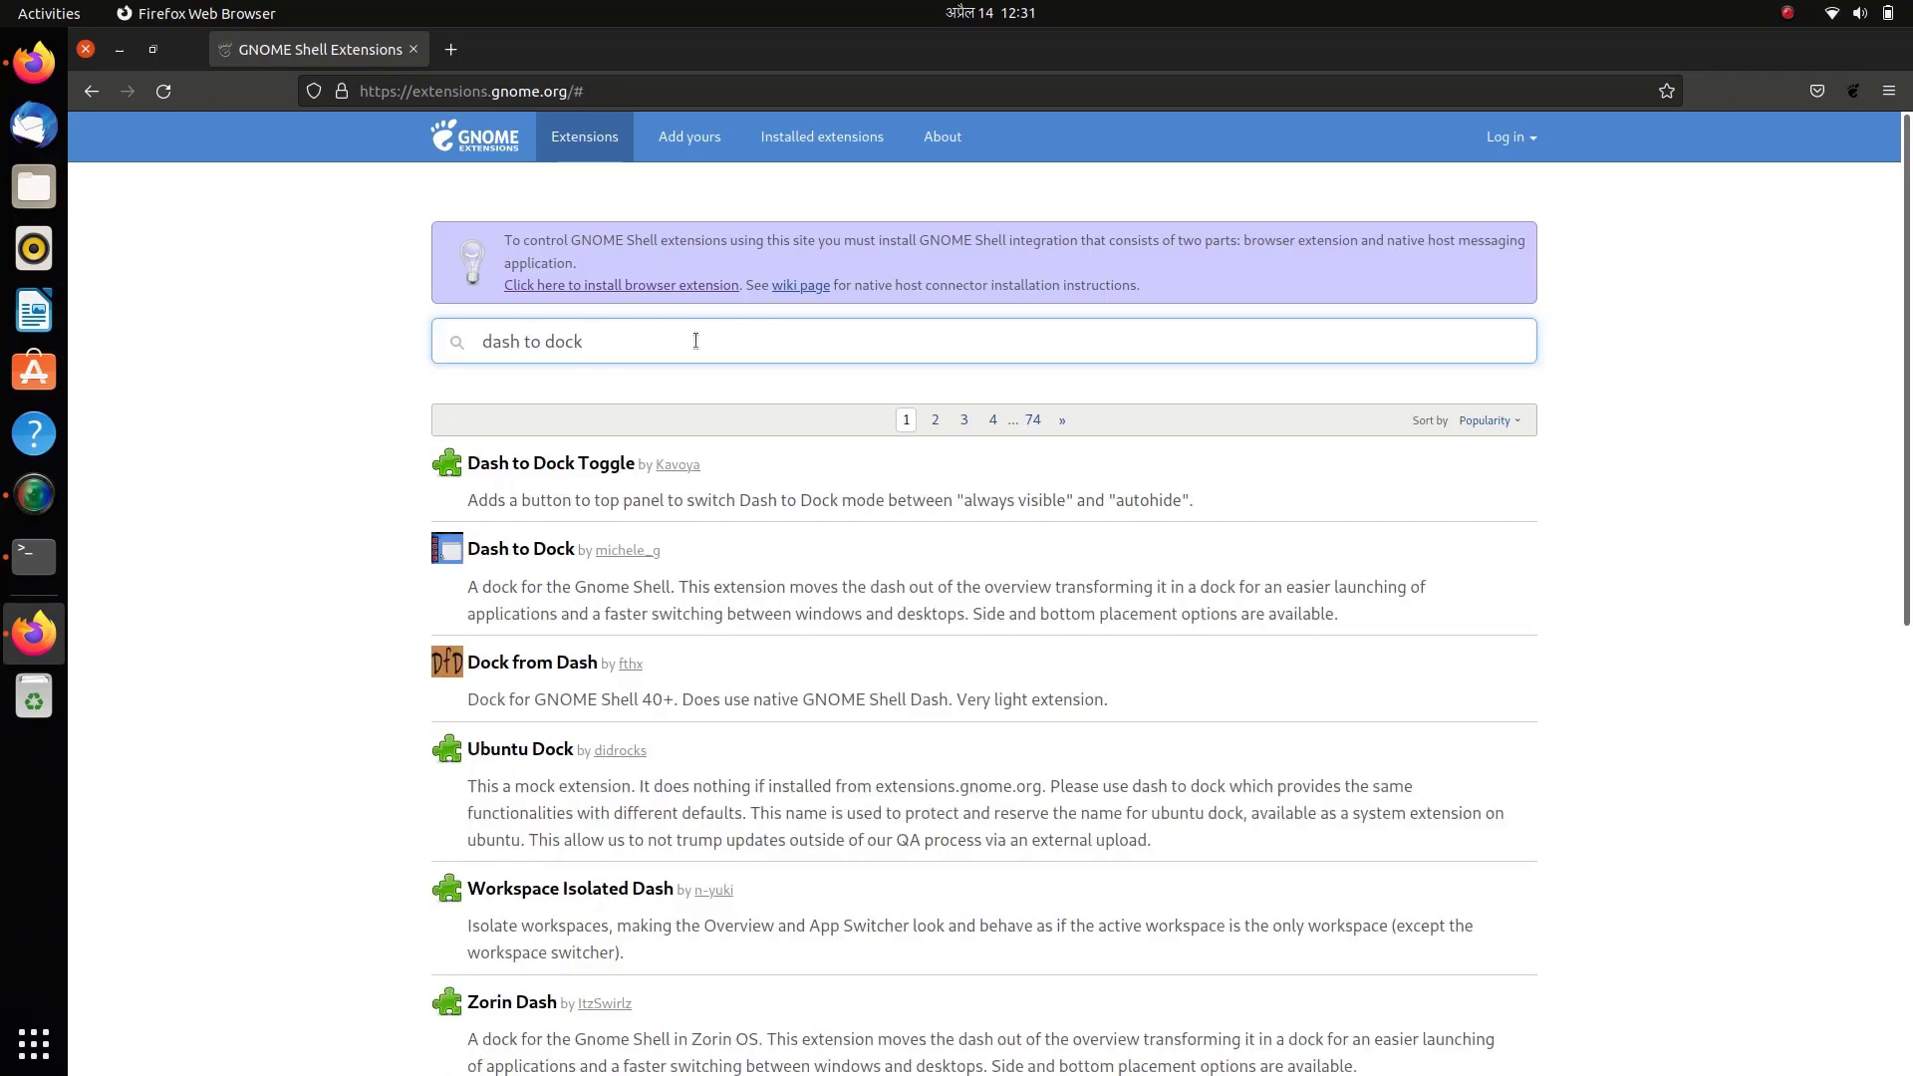
click(528, 553)
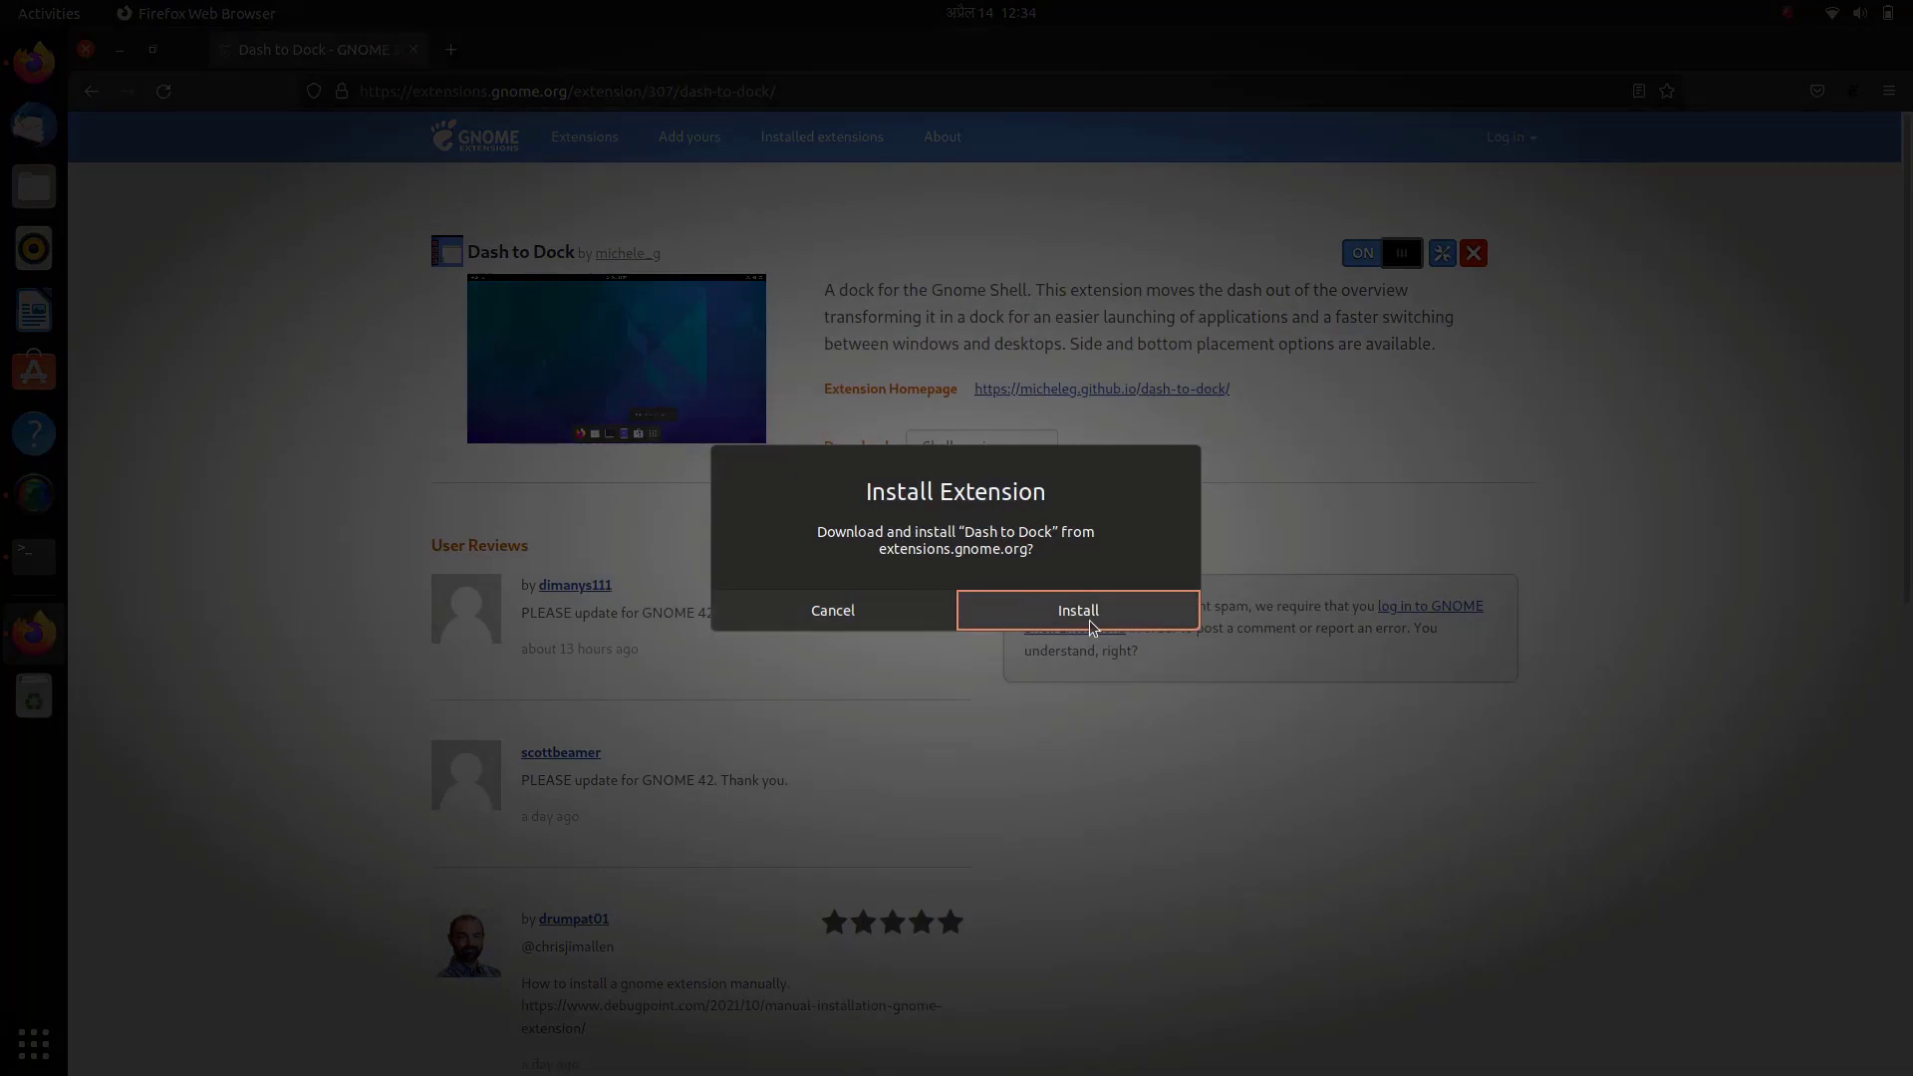
click(1091, 624)
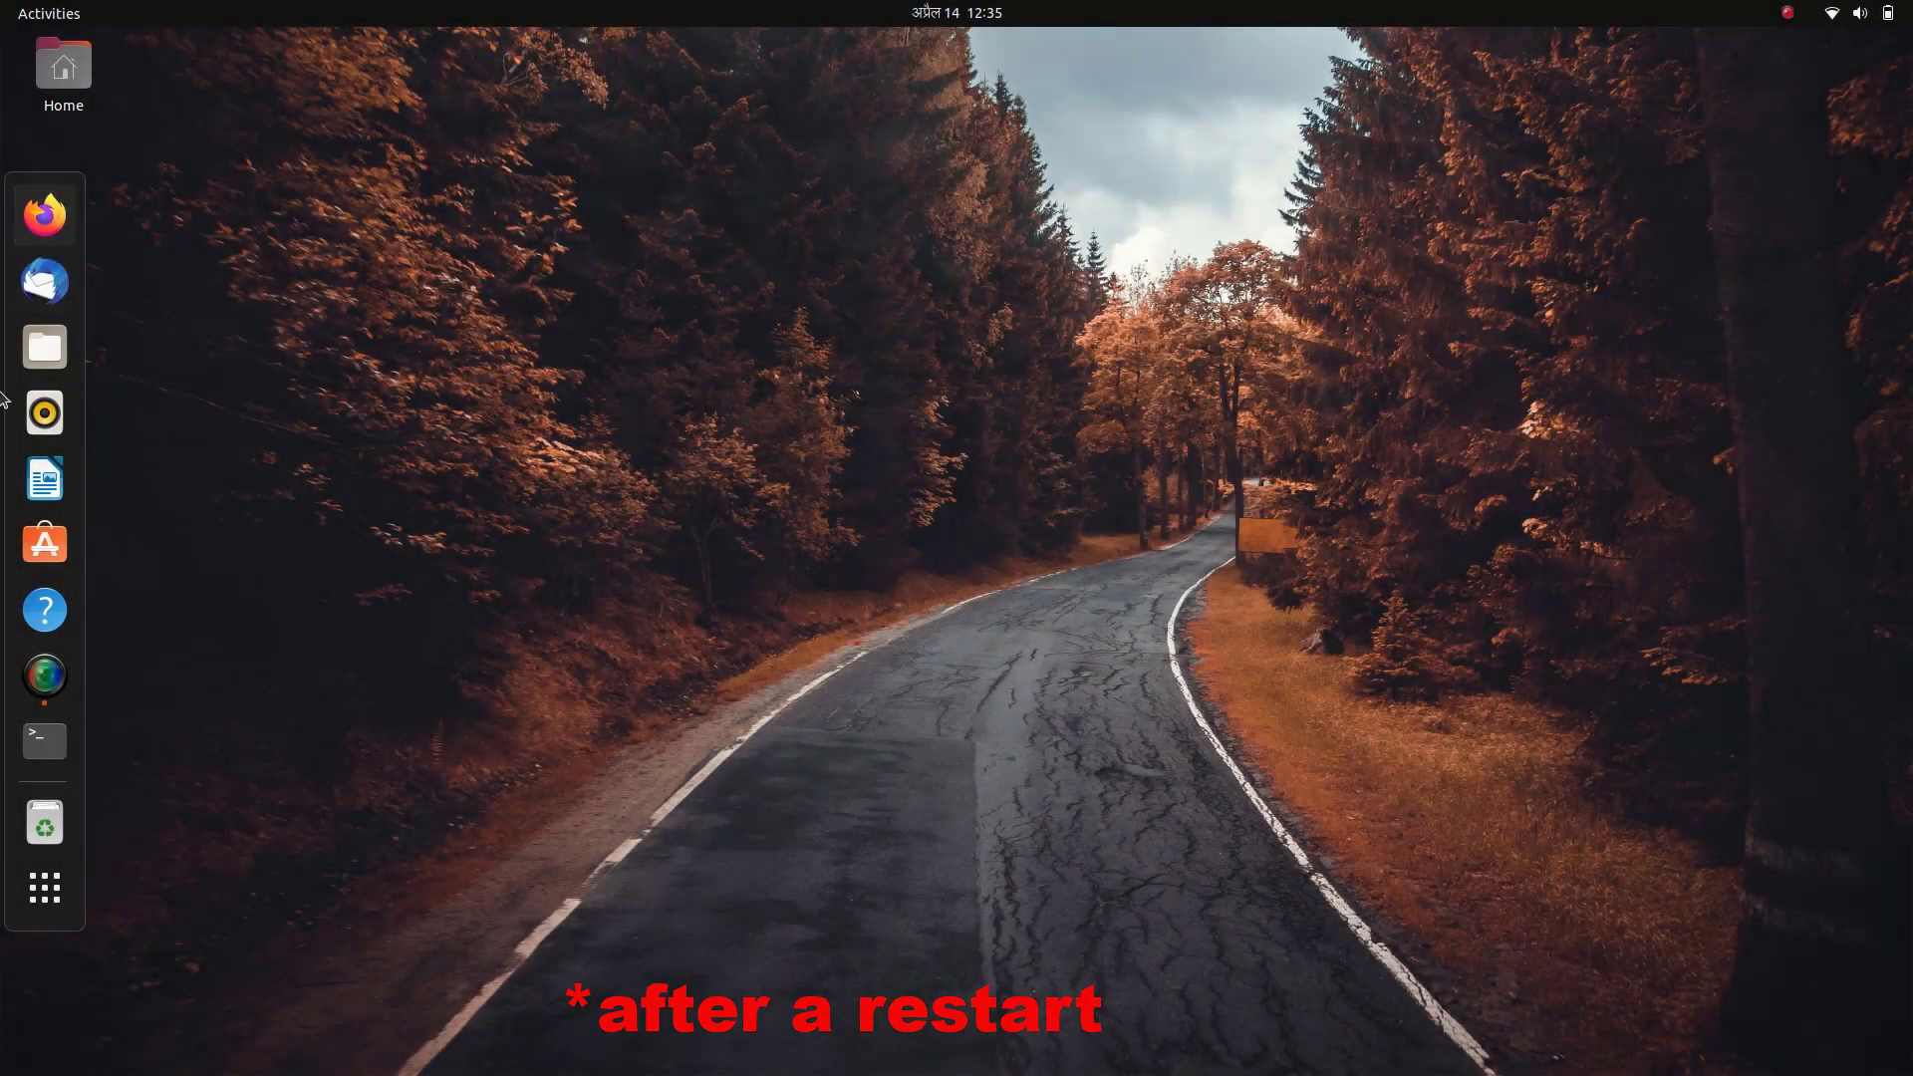
- Search 'exte' in the application overview and launch the Extensions app
click(44, 884)
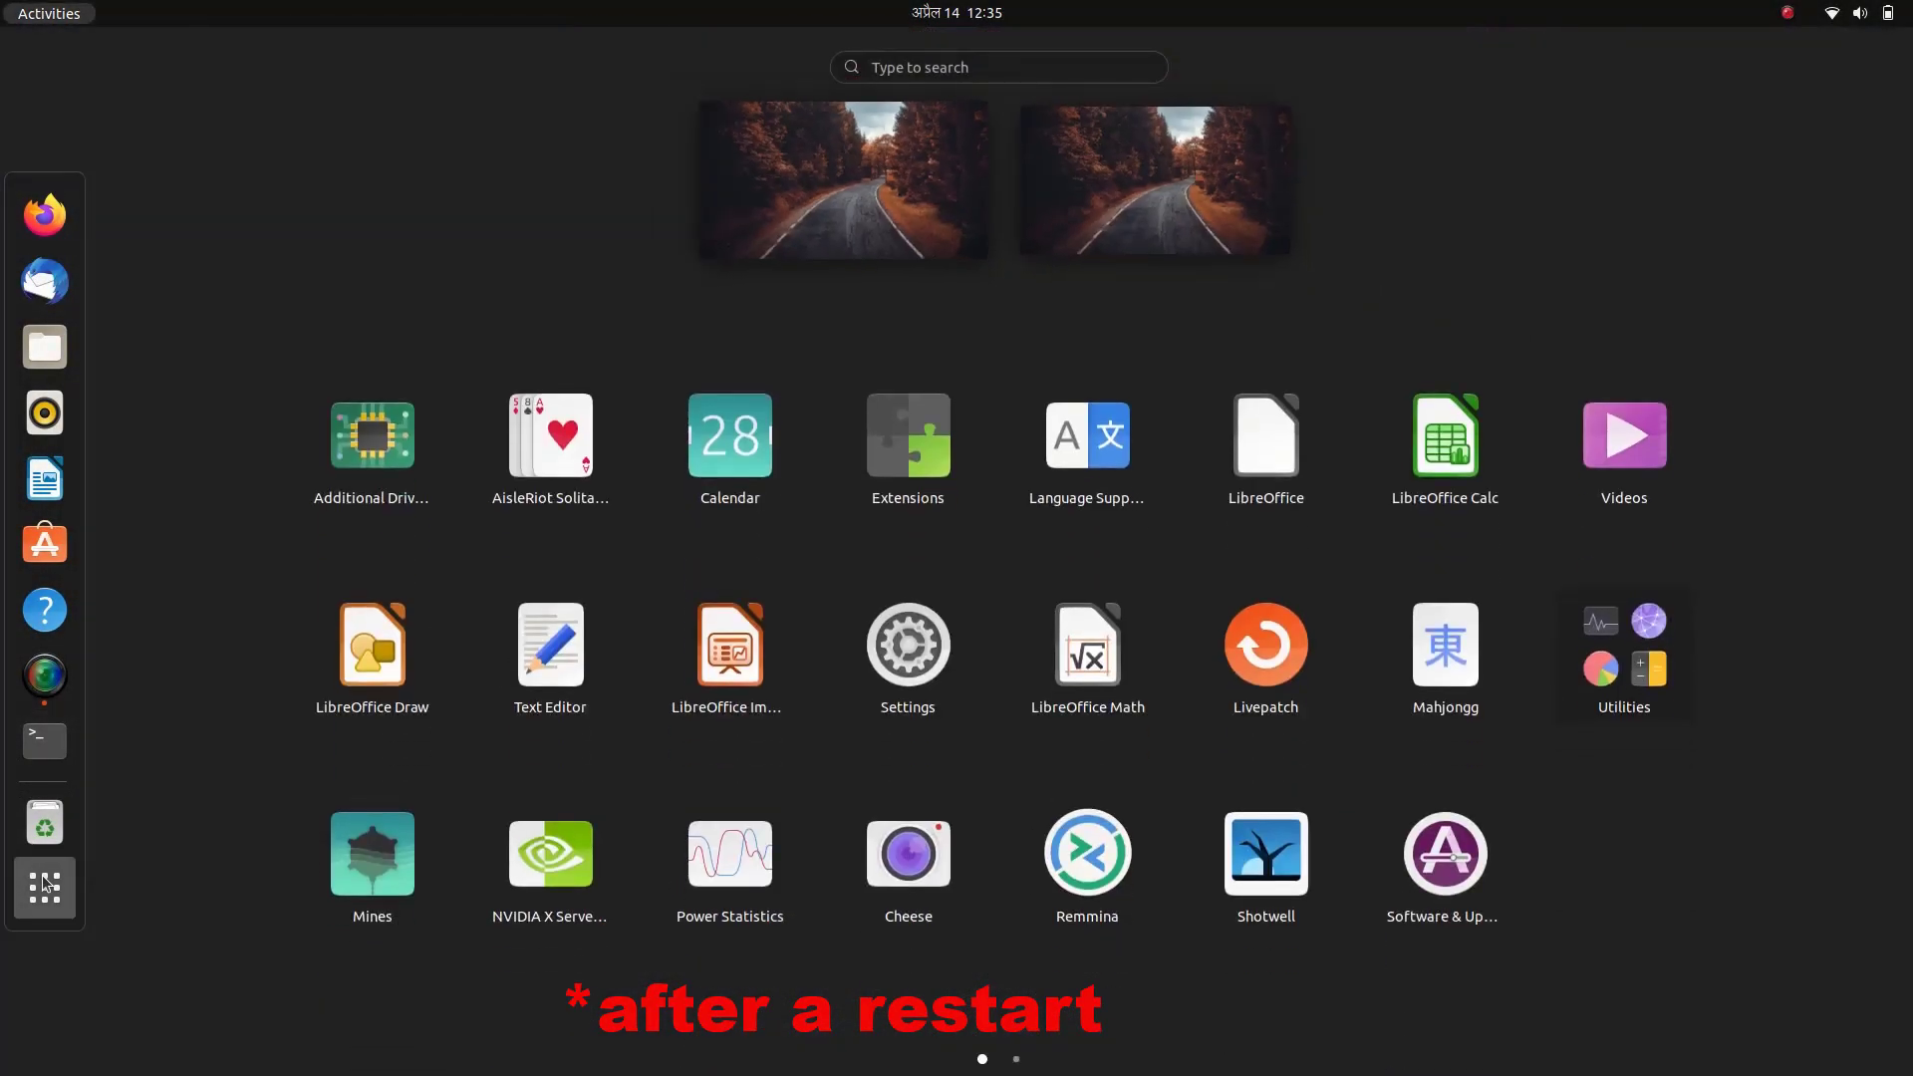
text(exte)
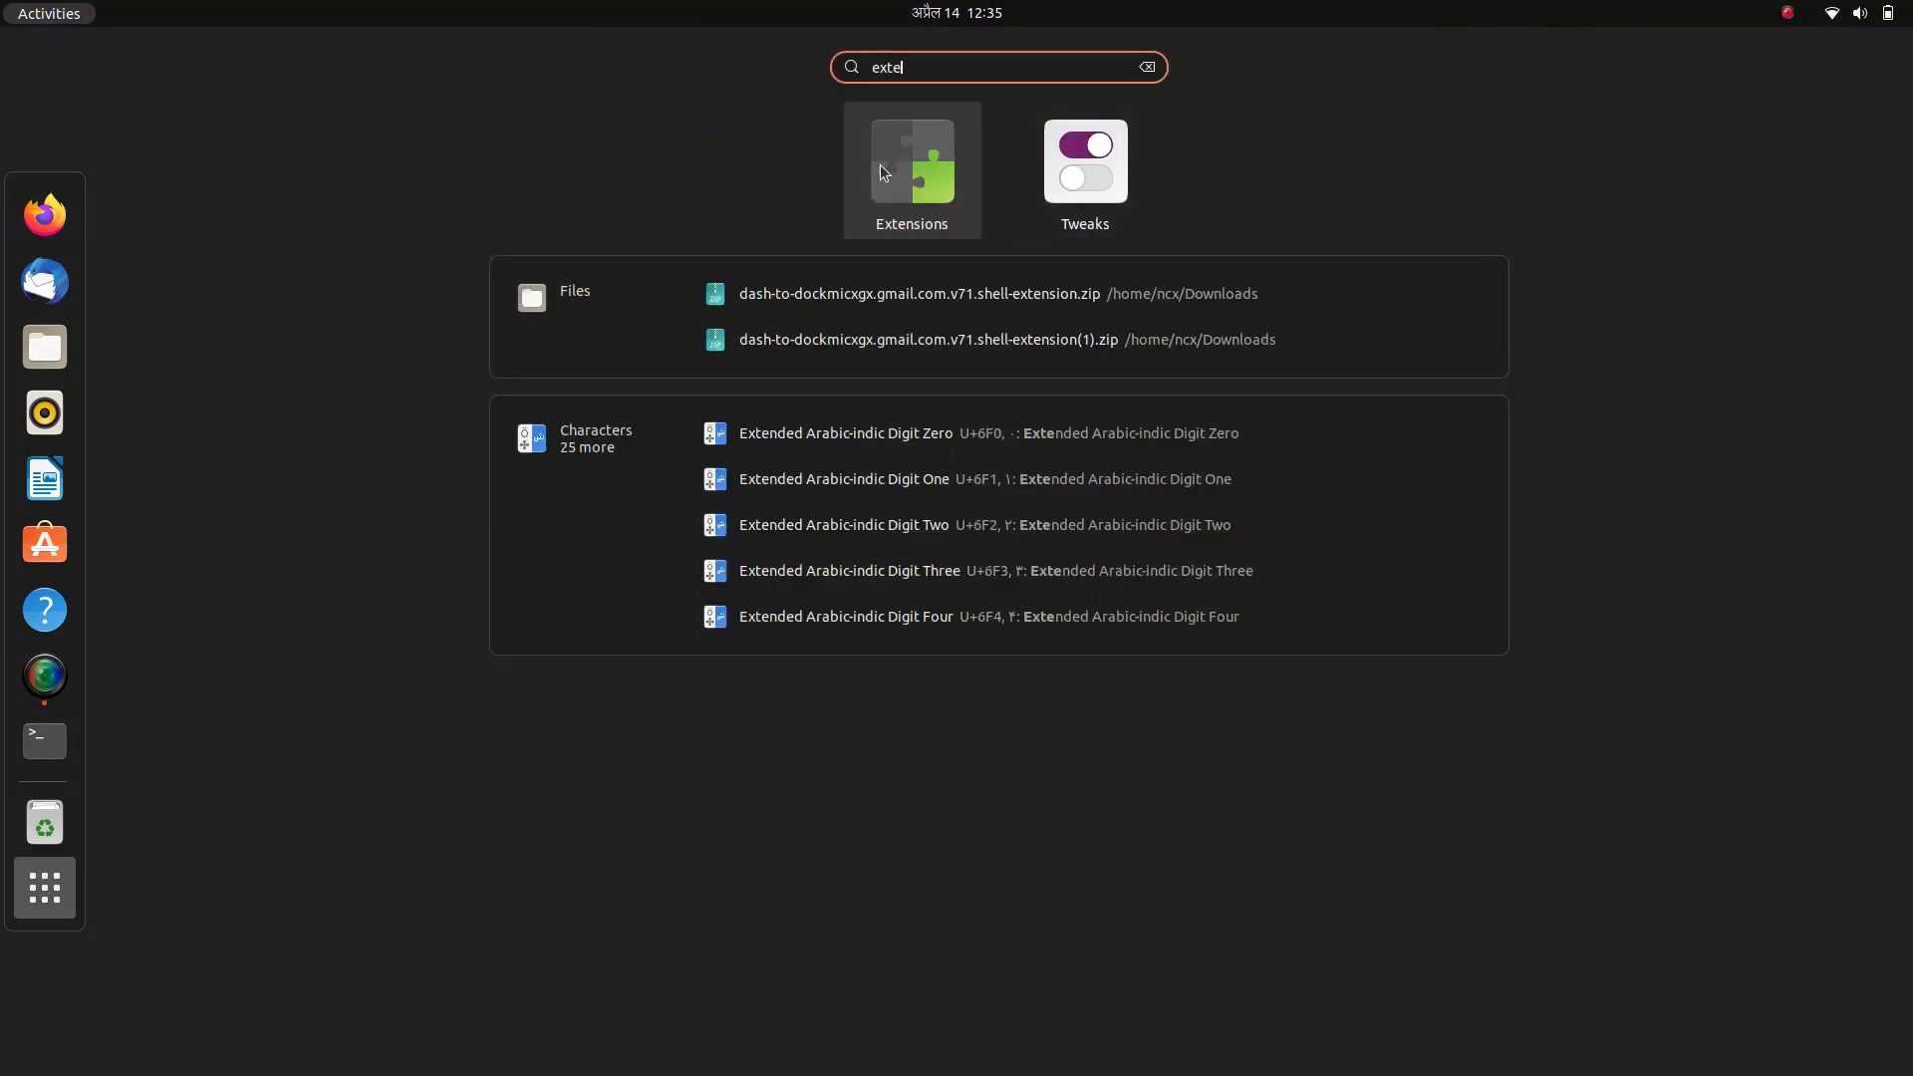
click(900, 168)
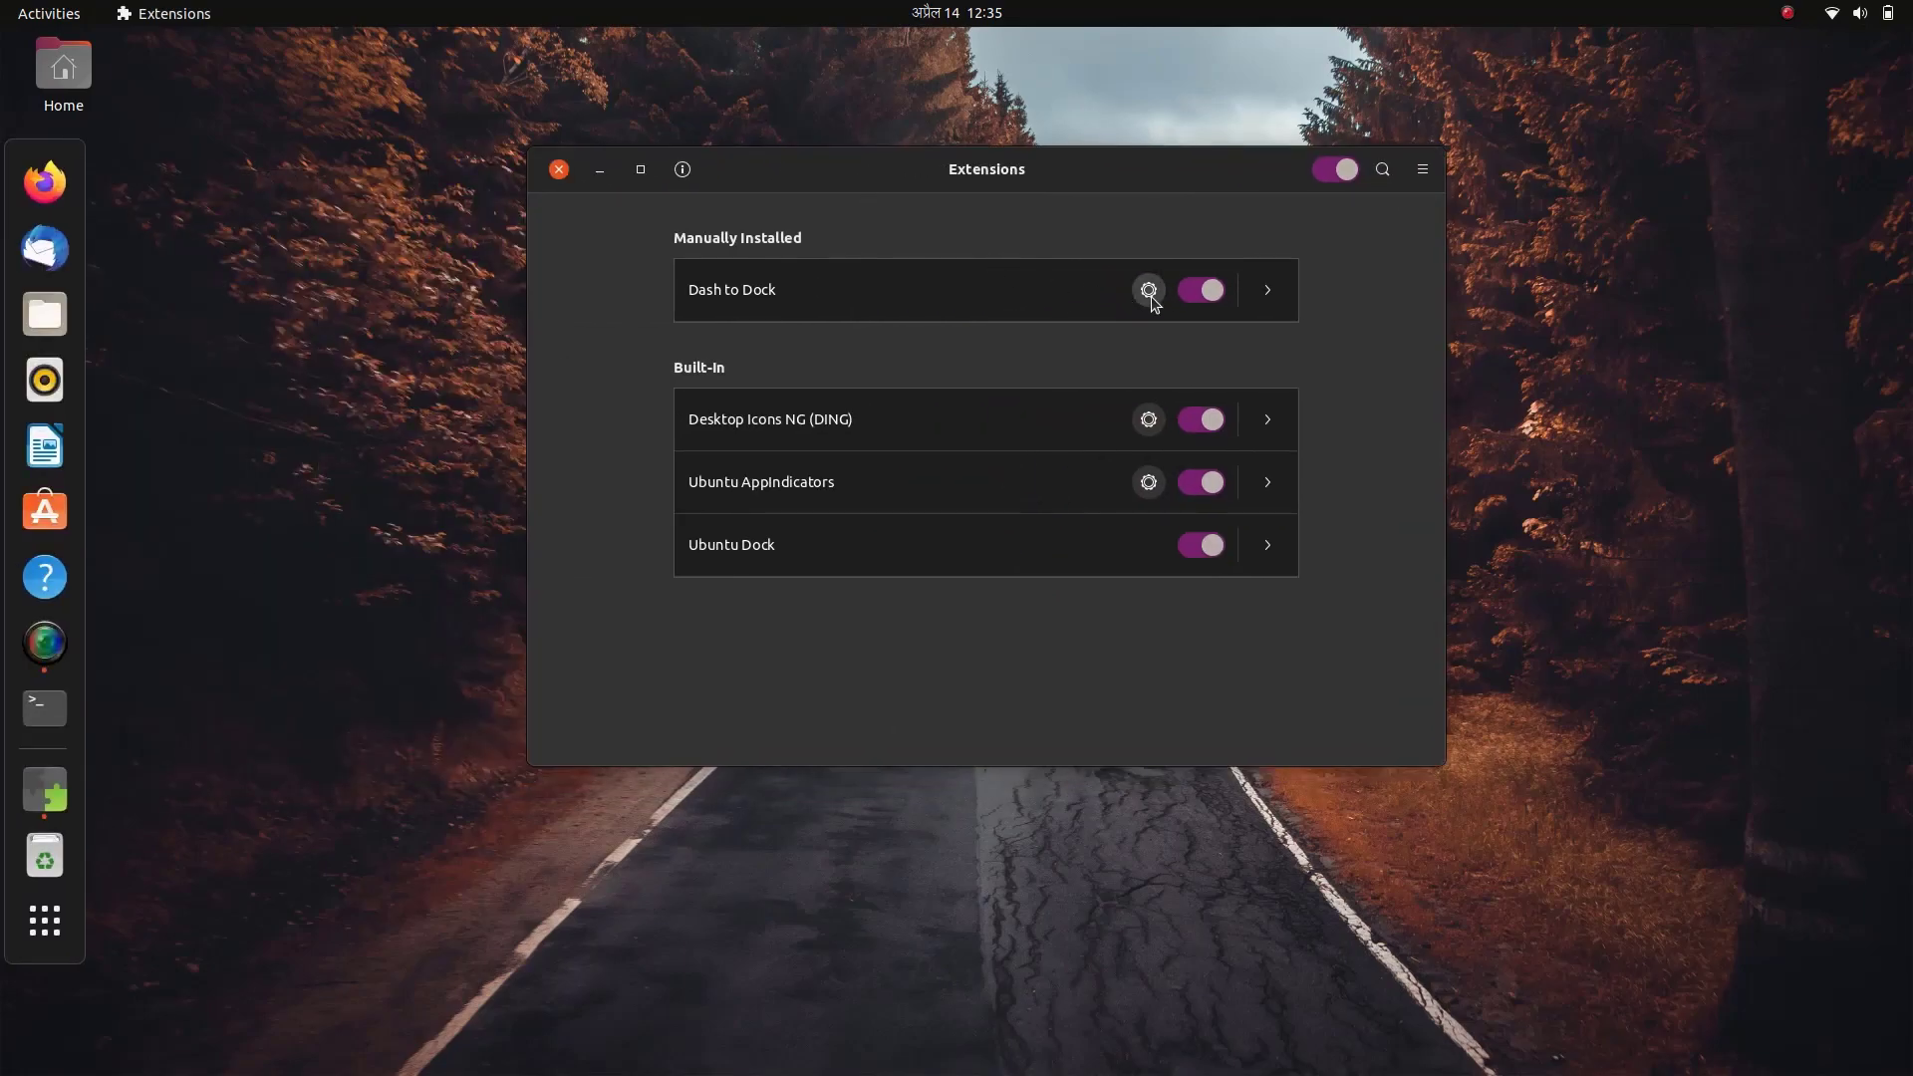
- Open Dash to Dock's settings and arrange it beside the Extensions window
click(1149, 289)
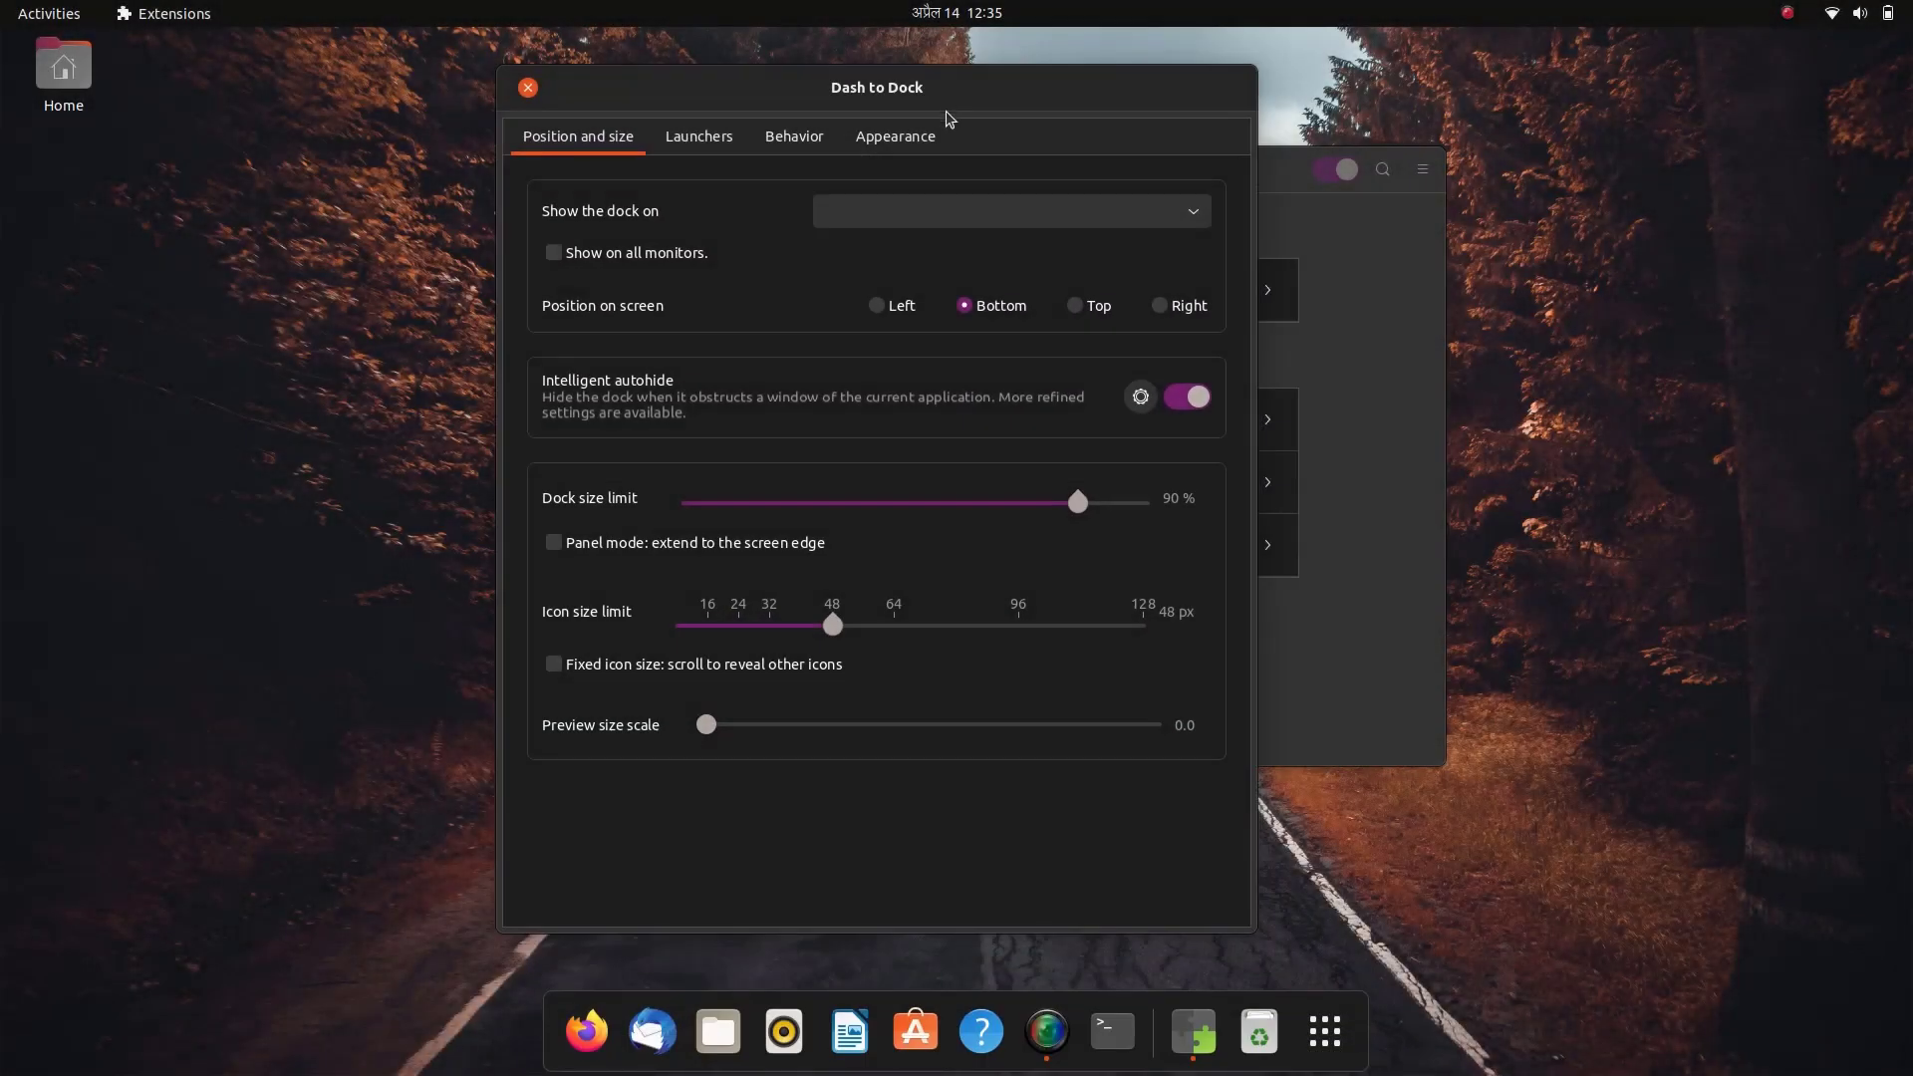
click(1047, 1031)
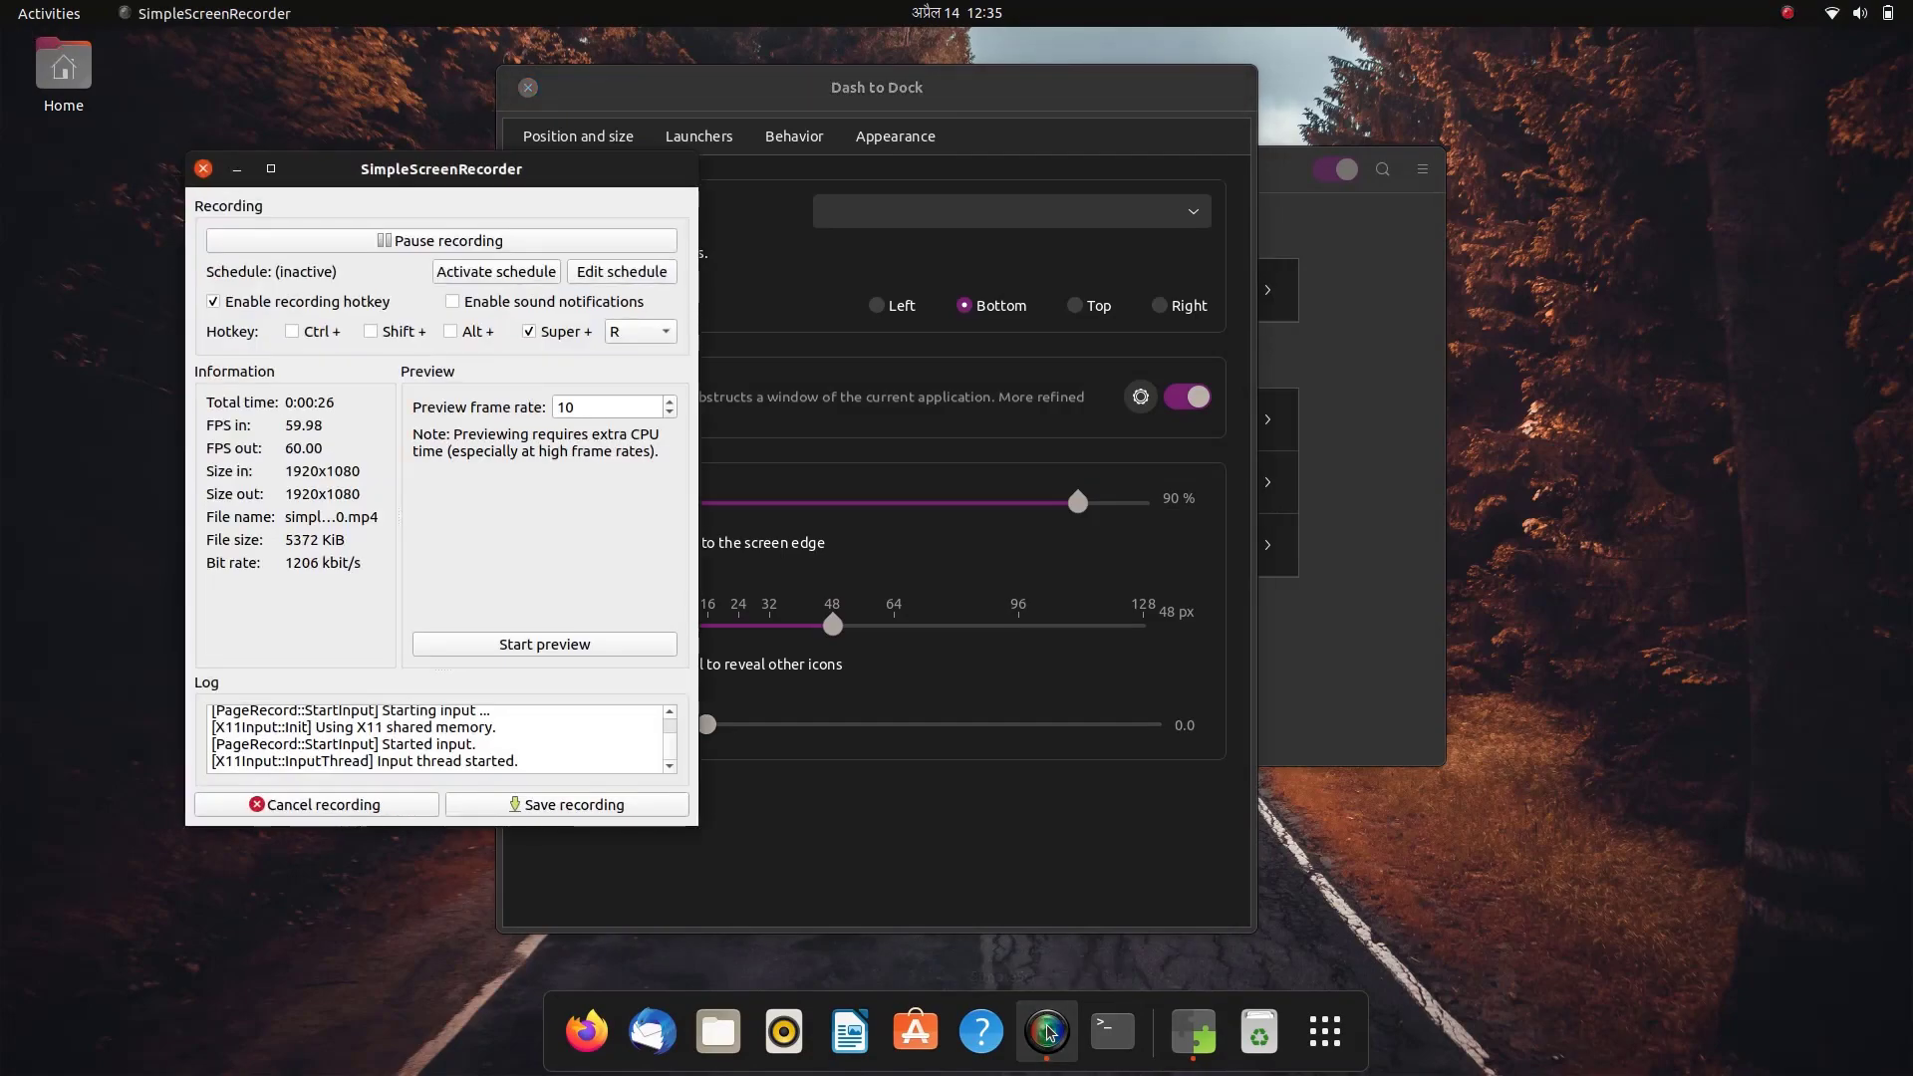
click(237, 170)
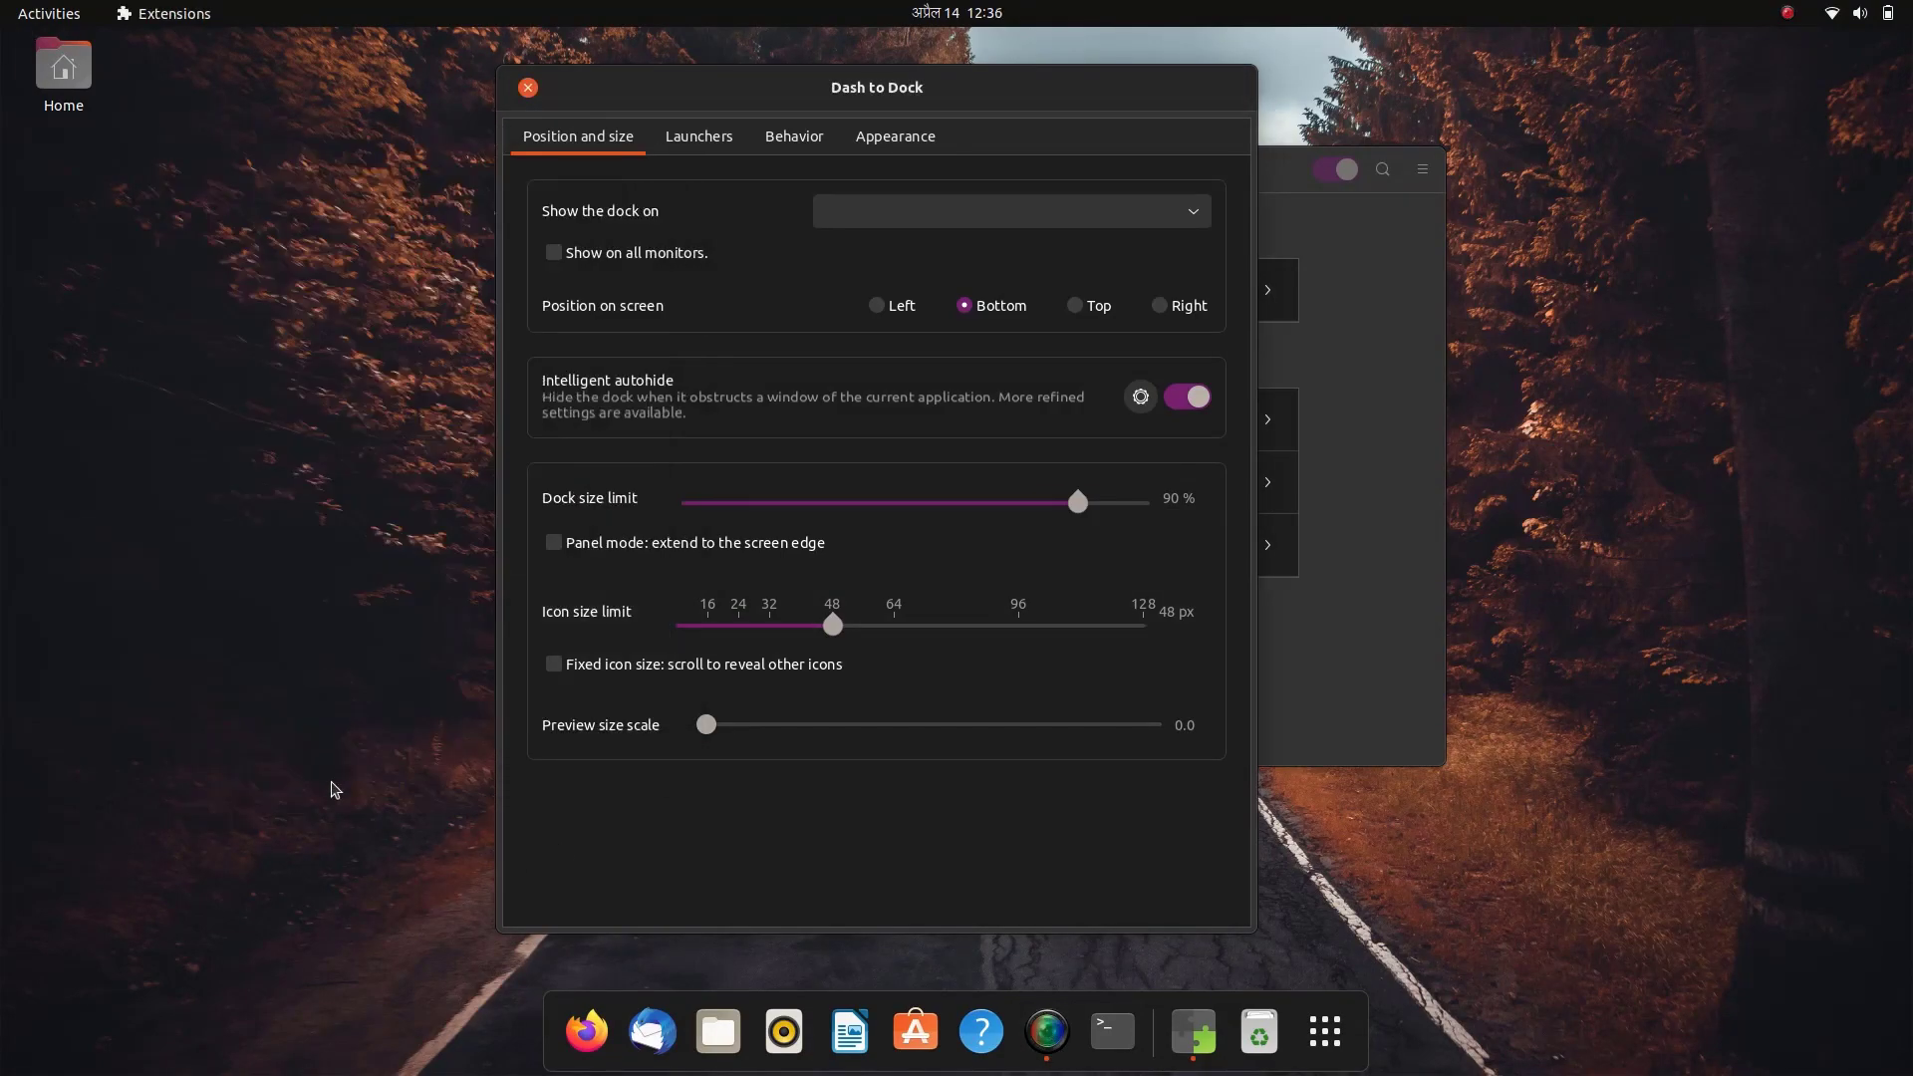
drag(1052, 97, 884, 102)
drag(1145, 174, 1623, 194)
- Switch the Dash to Dock extension off and back on, then return to its settings
click(1672, 313)
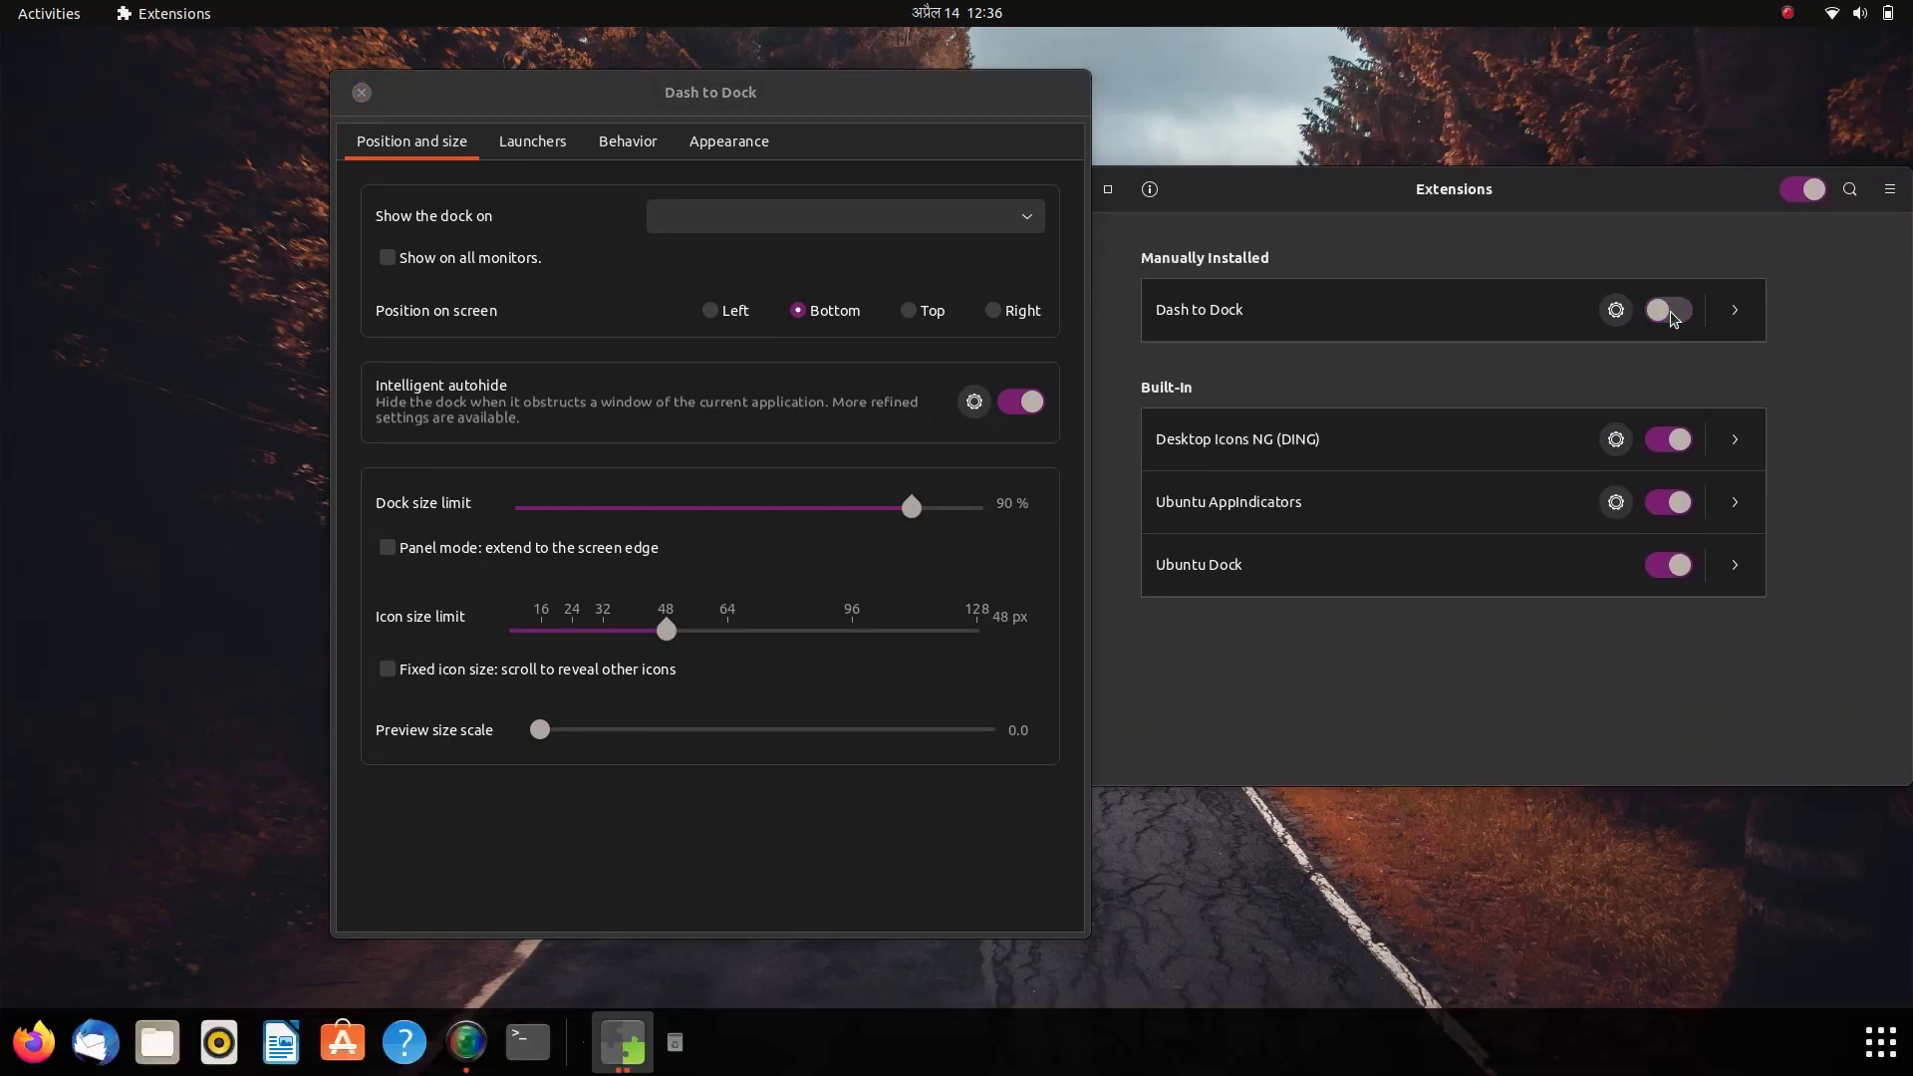
click(1673, 313)
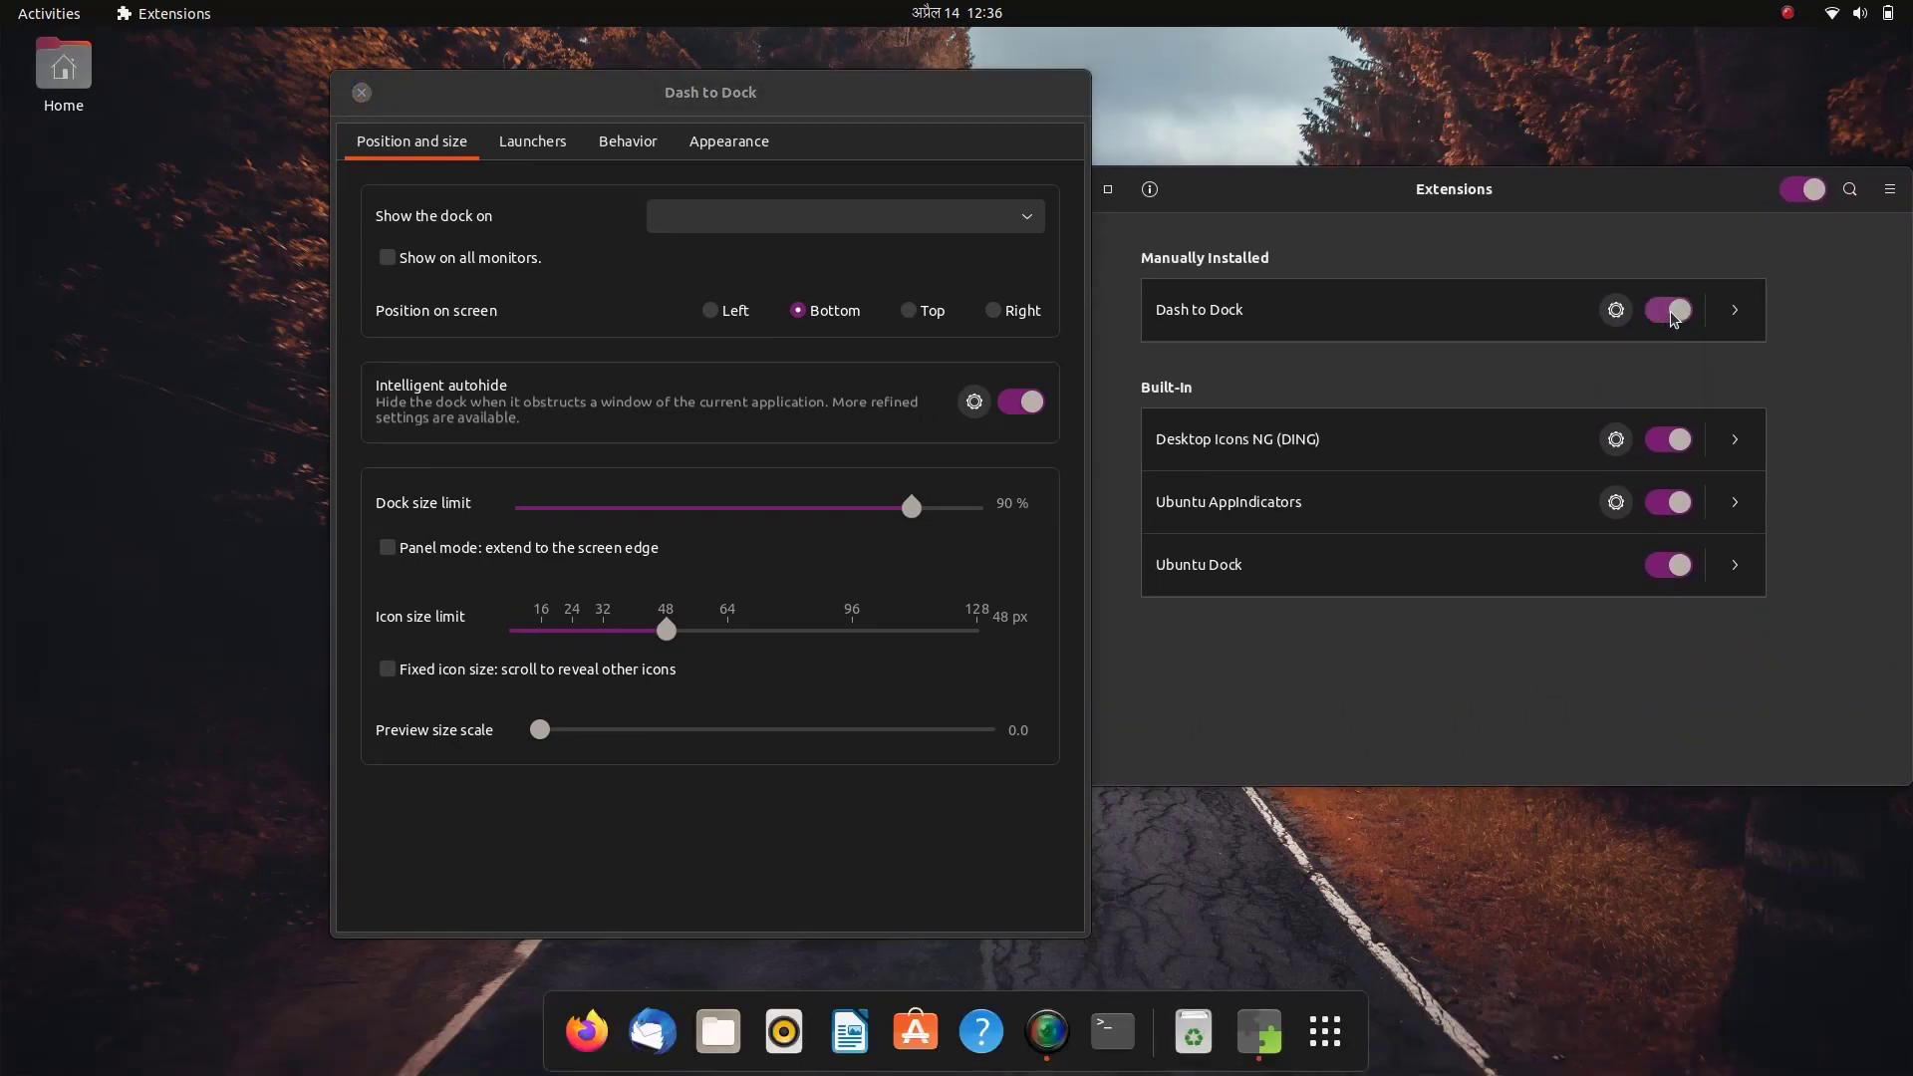
click(376, 107)
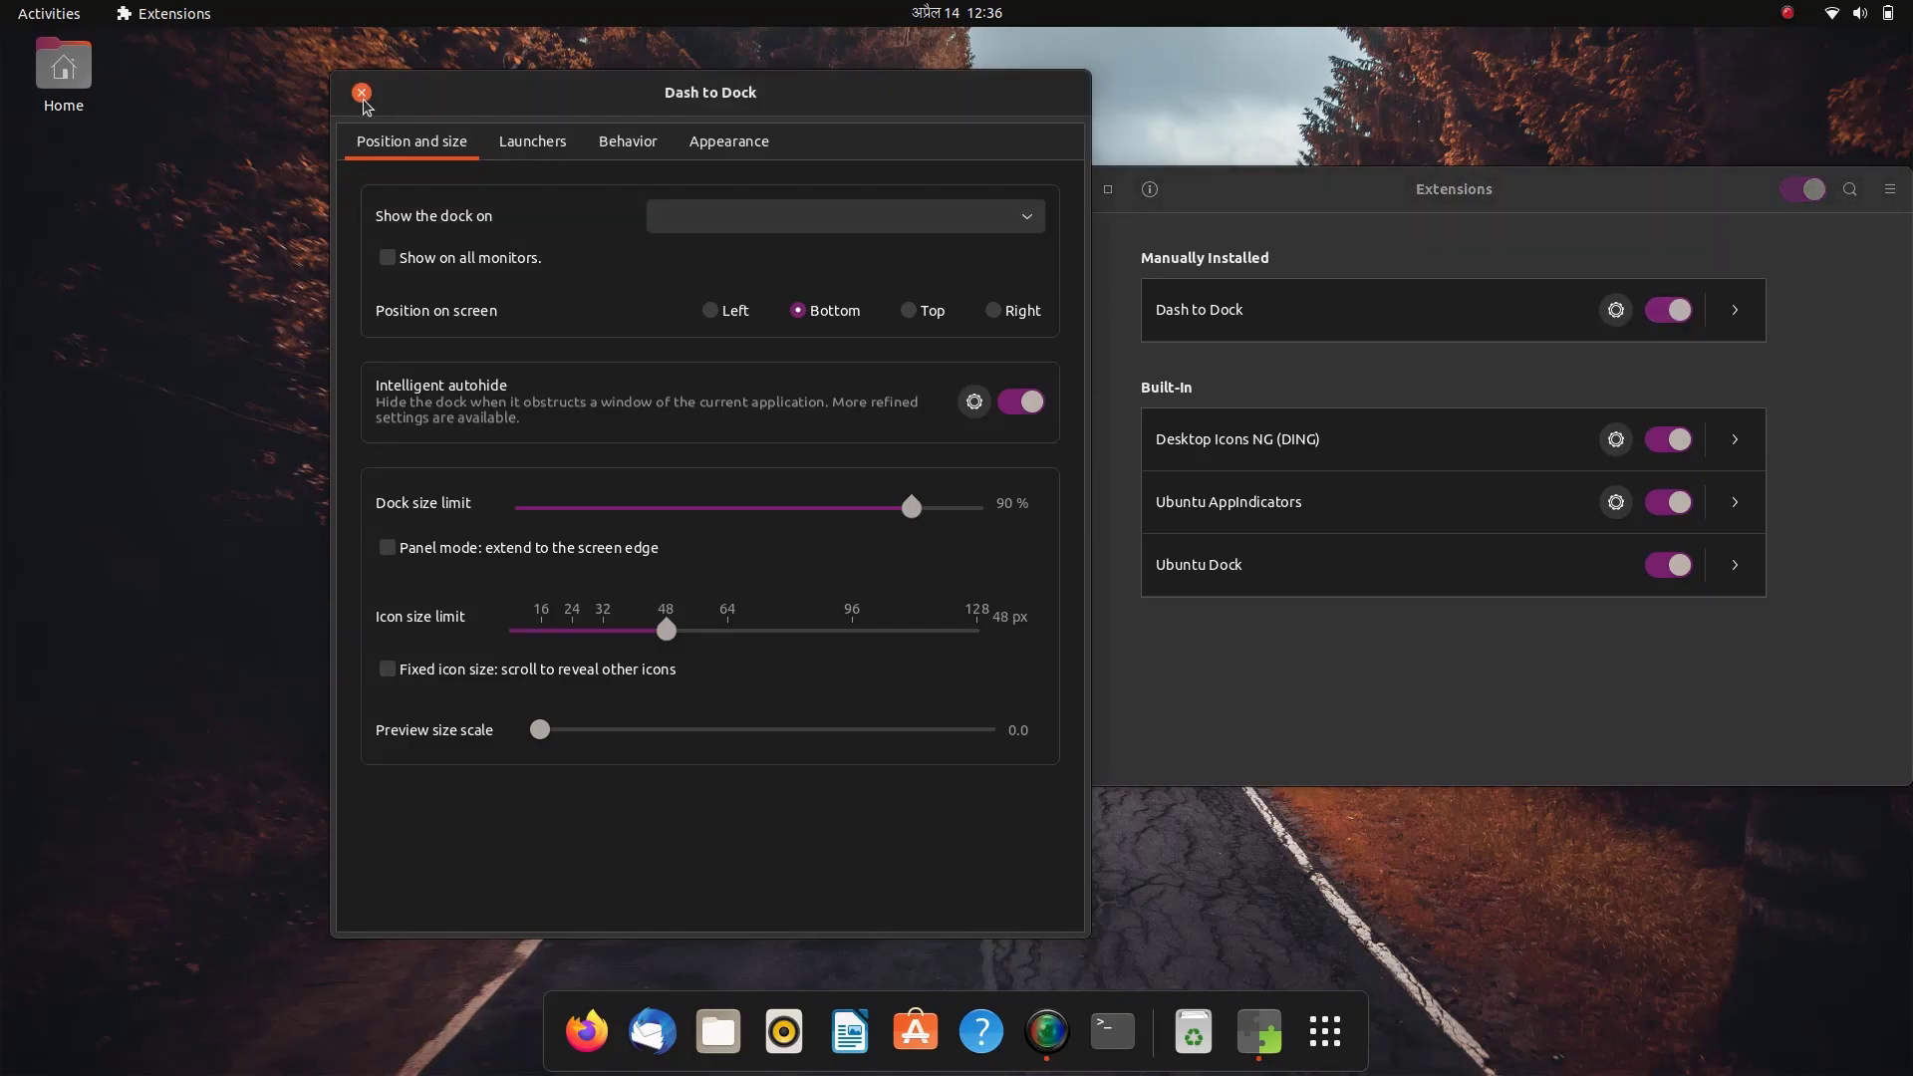